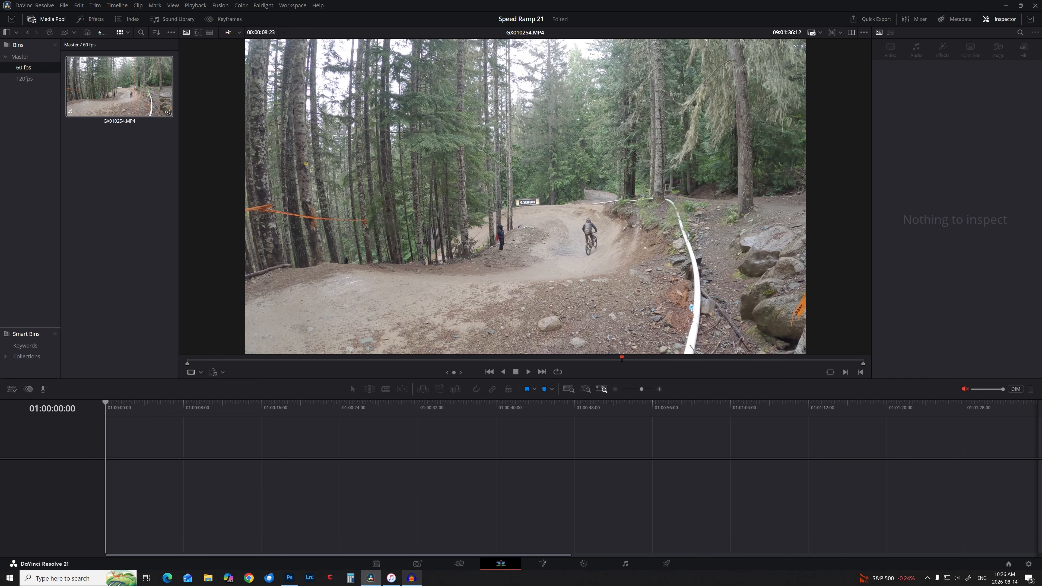
# Preview the bike clip and look through the project settings without changing anything.
pyautogui.click(128, 103)
pyautogui.click(127, 102)
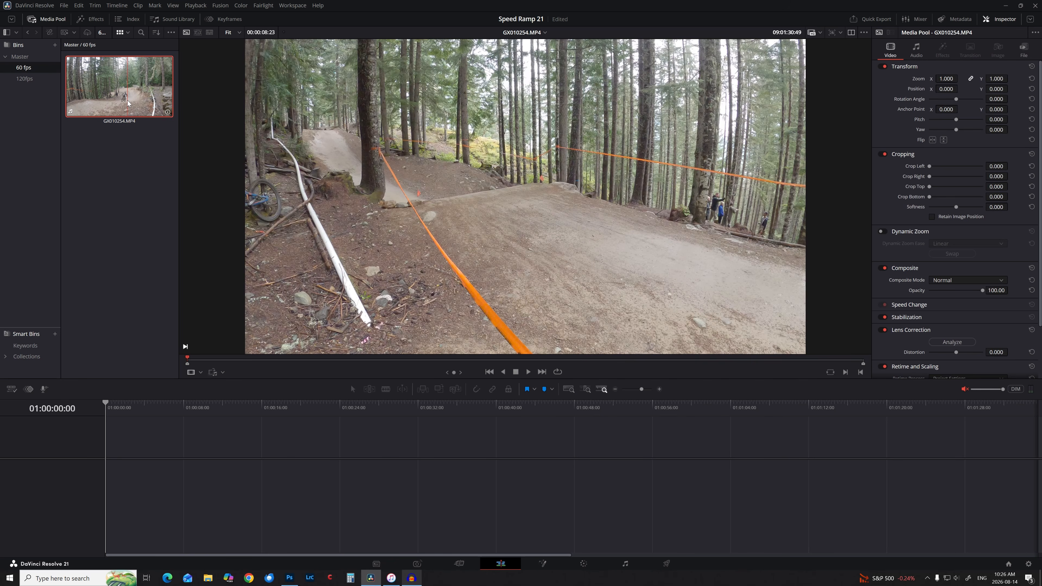
pyautogui.rightClick(127, 102)
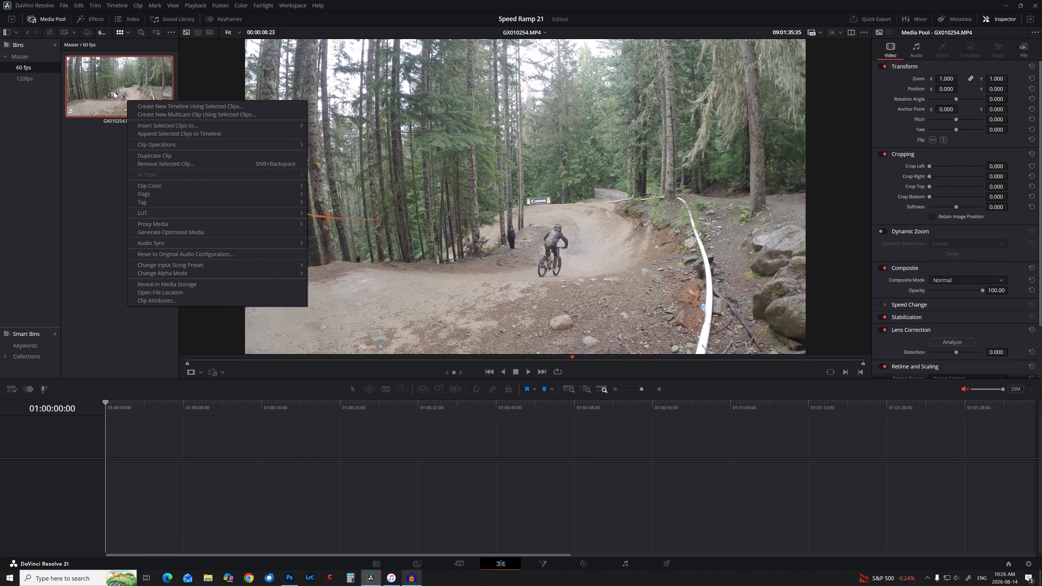
pyautogui.click(95, 145)
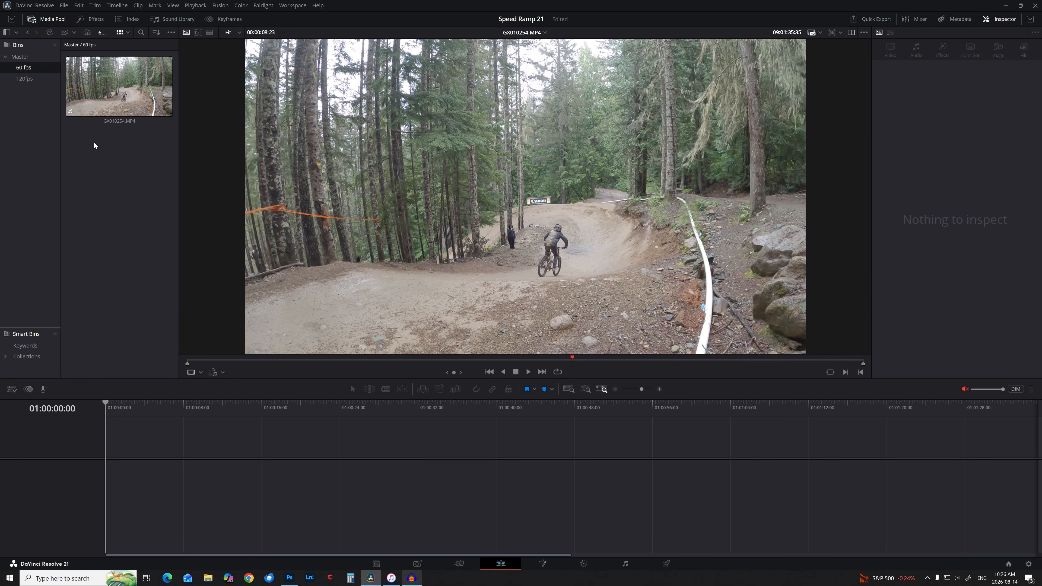
pyautogui.click(64, 5)
pyautogui.click(98, 187)
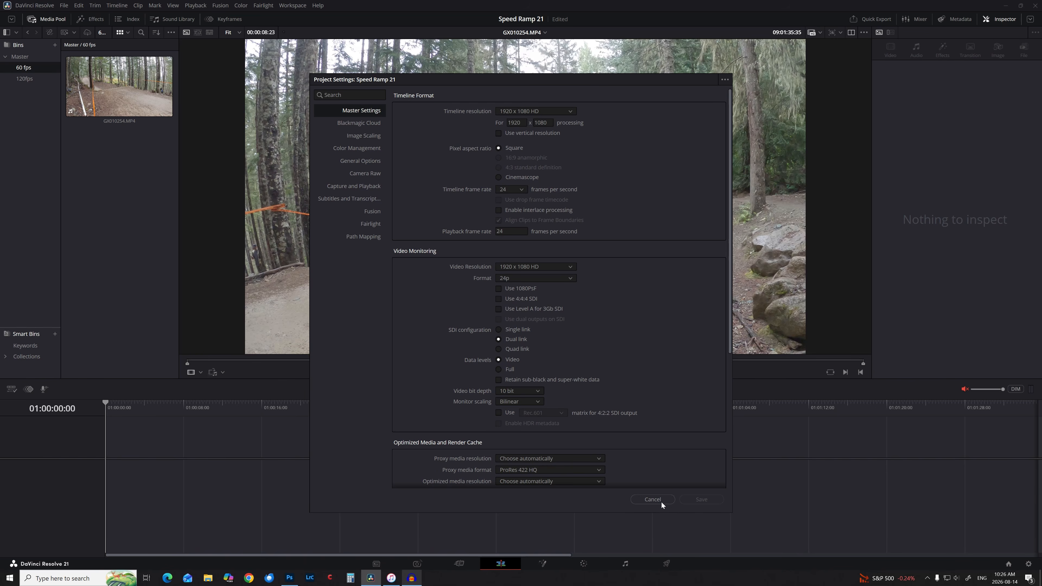
pyautogui.click(653, 500)
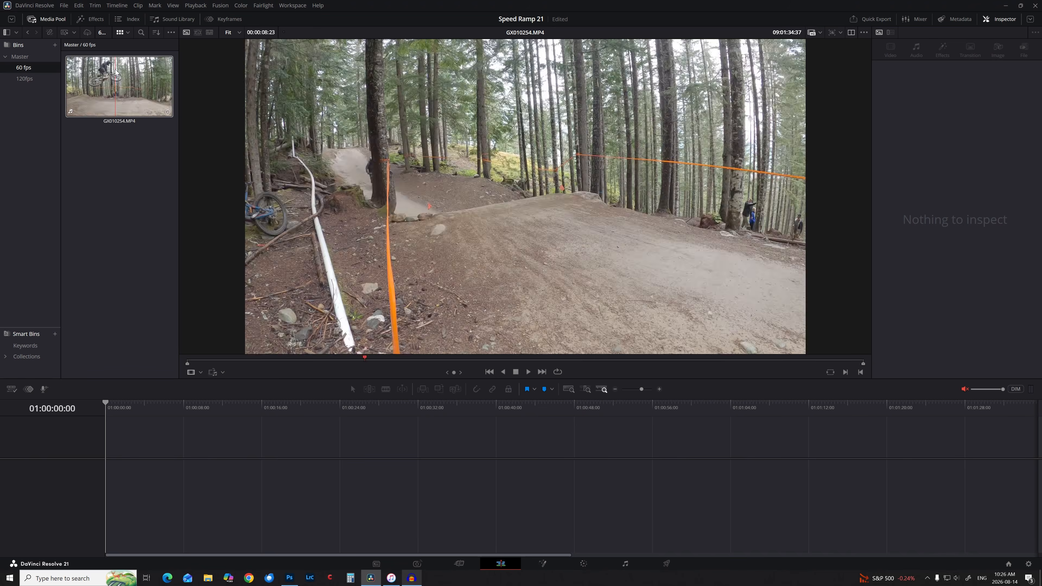
# Set GX010254.MP4's video frame rate to 24 in Clip Attributes.
pyautogui.rightClick(115, 72)
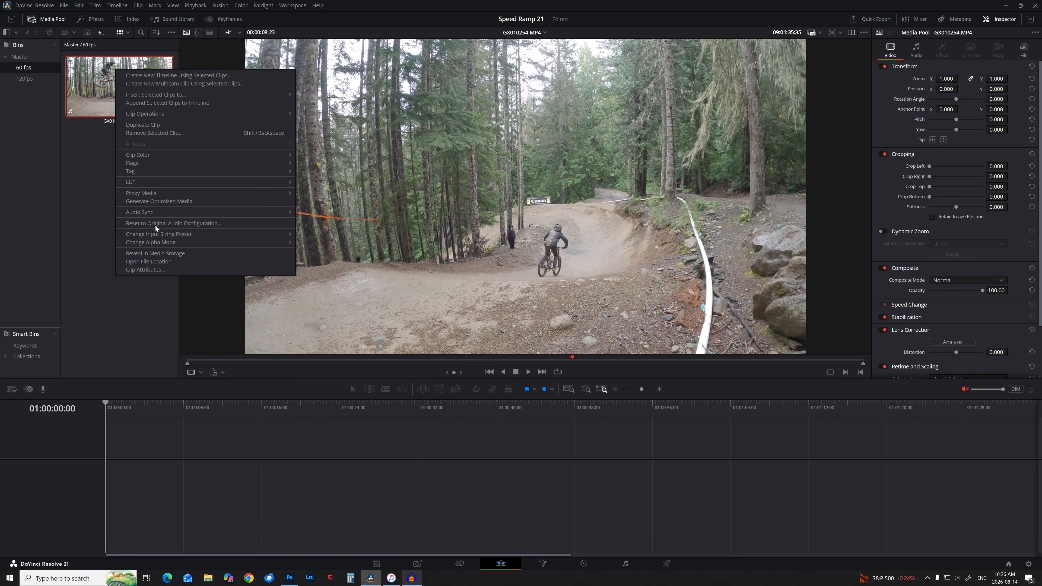
pyautogui.click(152, 270)
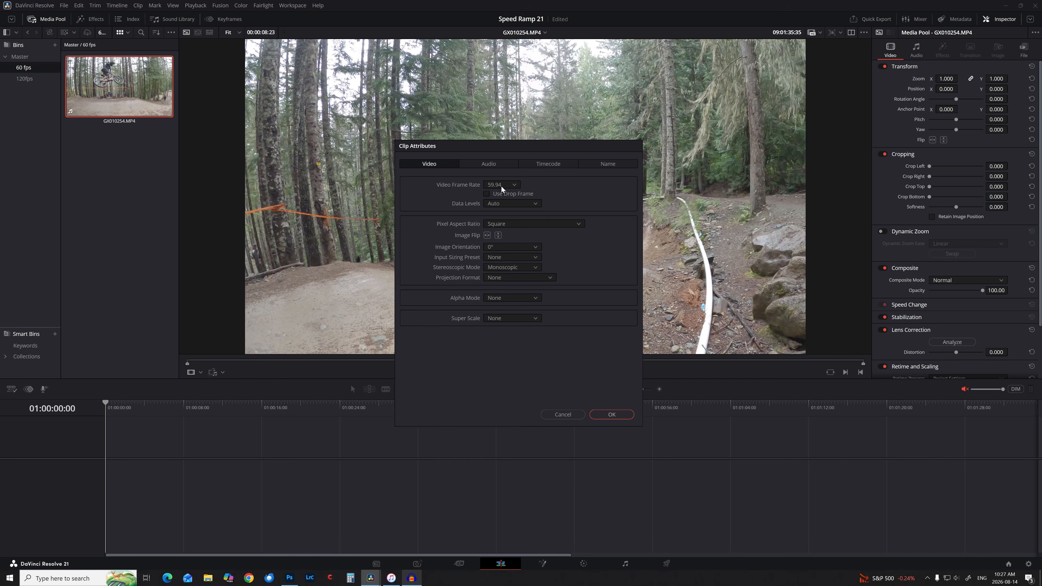
pyautogui.click(502, 186)
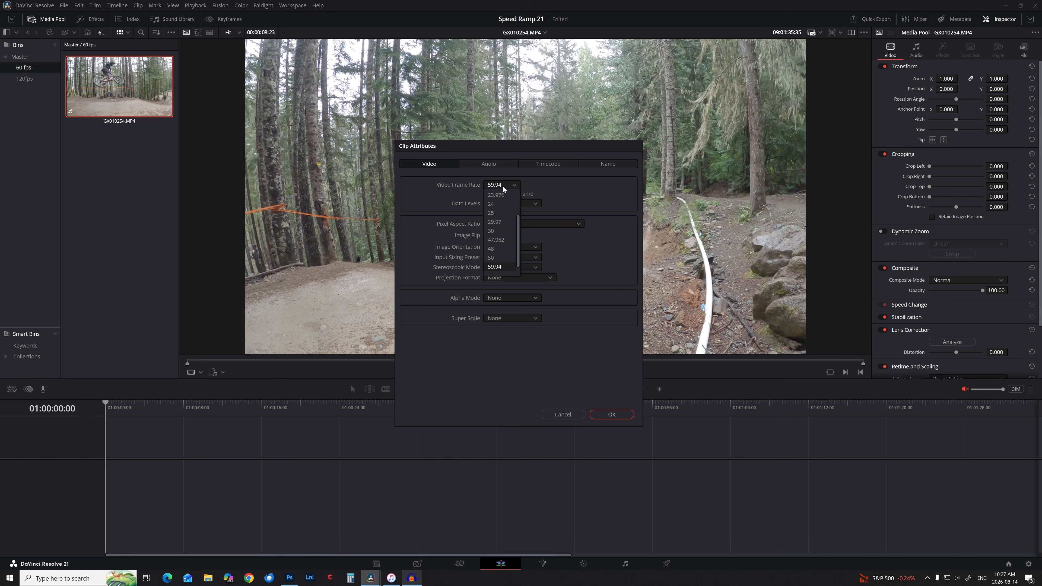
pyautogui.click(499, 205)
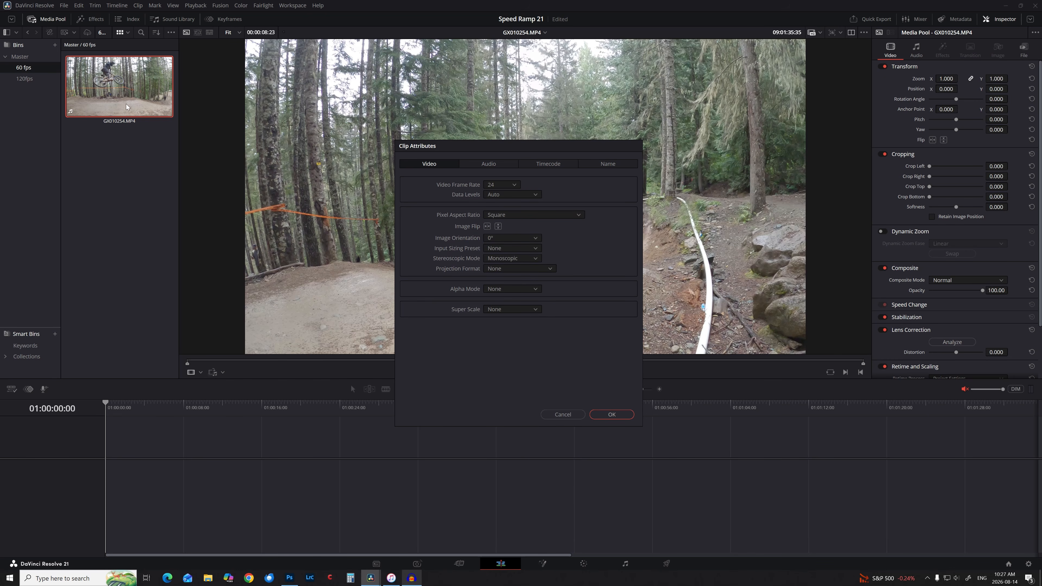
# Confirm the 24 fps attributes, then mark in at the approach and out after the jump (00:00:07:17).
pyautogui.click(614, 414)
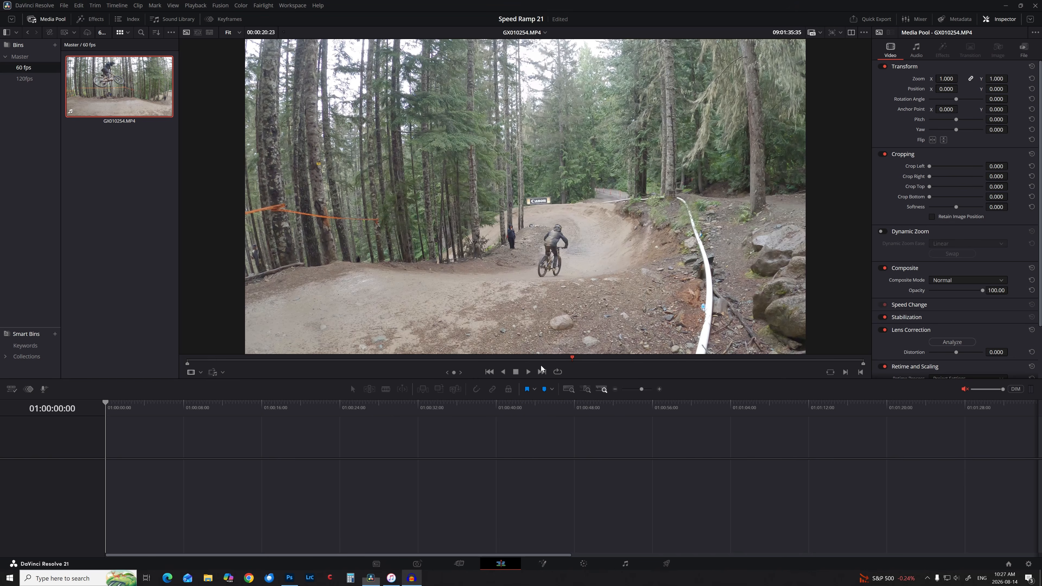
pyautogui.moveTo(230, 360); pyautogui.dragTo(358, 379)
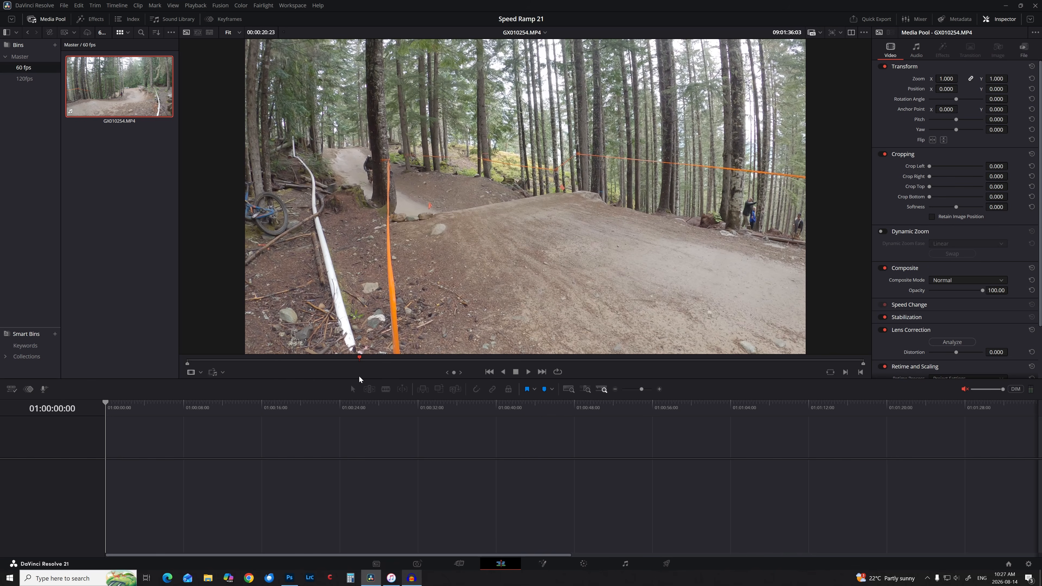
pyautogui.click(845, 373)
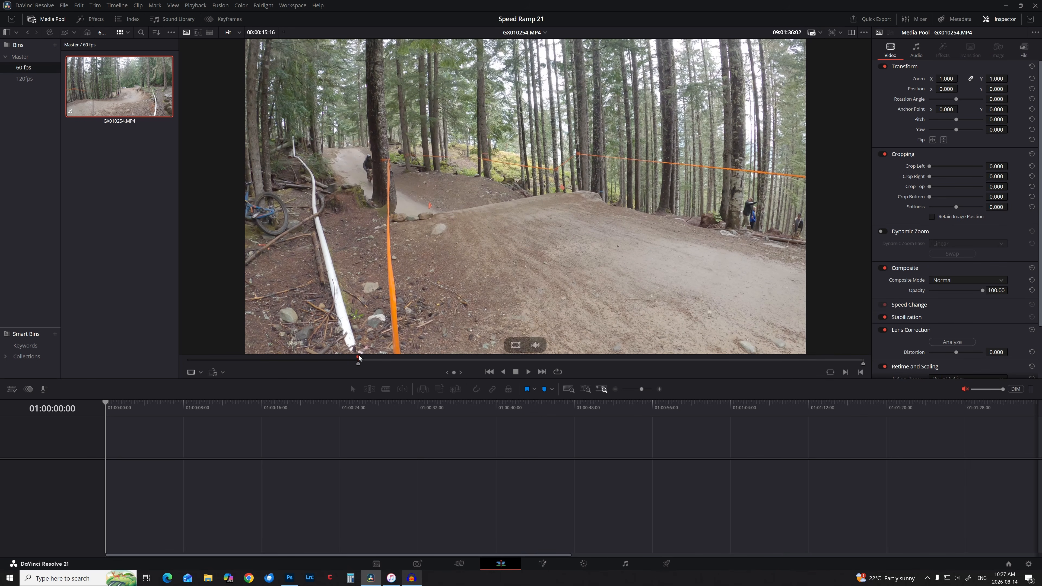
pyautogui.moveTo(358, 358); pyautogui.dragTo(606, 372)
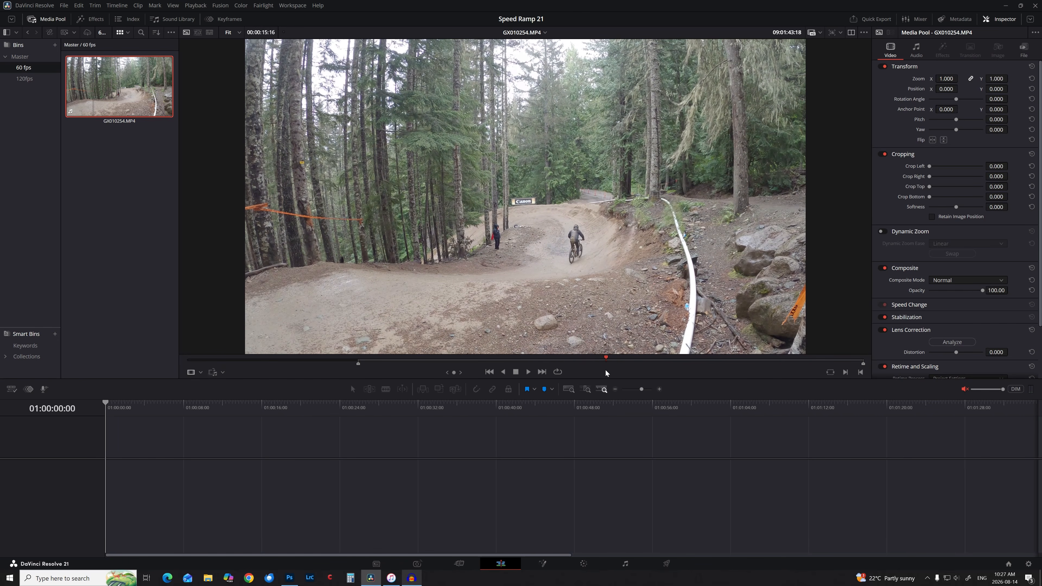
pyautogui.click(860, 372)
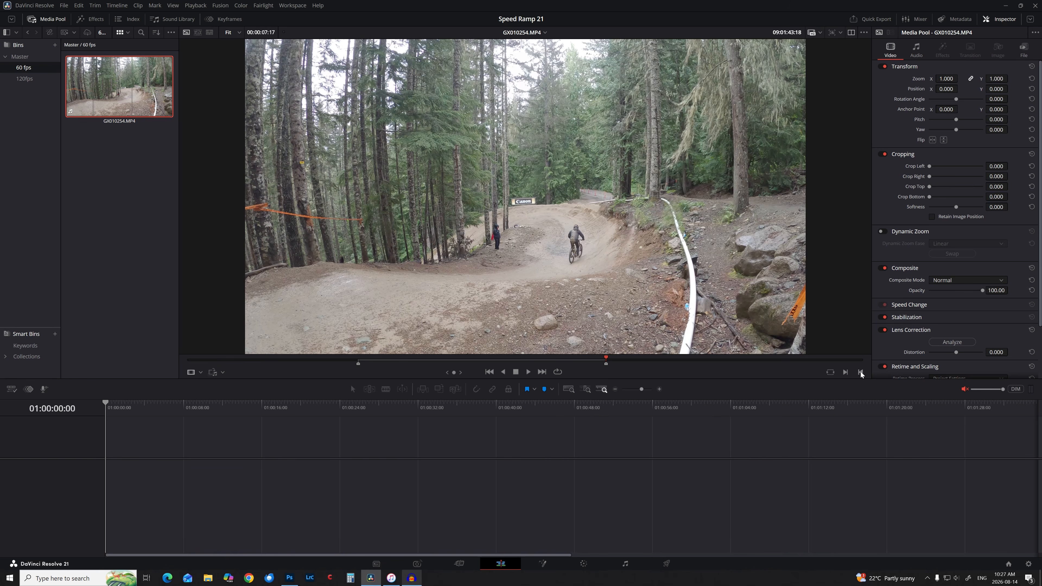
pyautogui.moveTo(505, 267)
# Drop the trimmed video onto Video 1 of a new Timeline 1, play it, and show retime controls.
pyautogui.moveTo(516, 346); pyautogui.dragTo(183, 464)
pyautogui.click(183, 406)
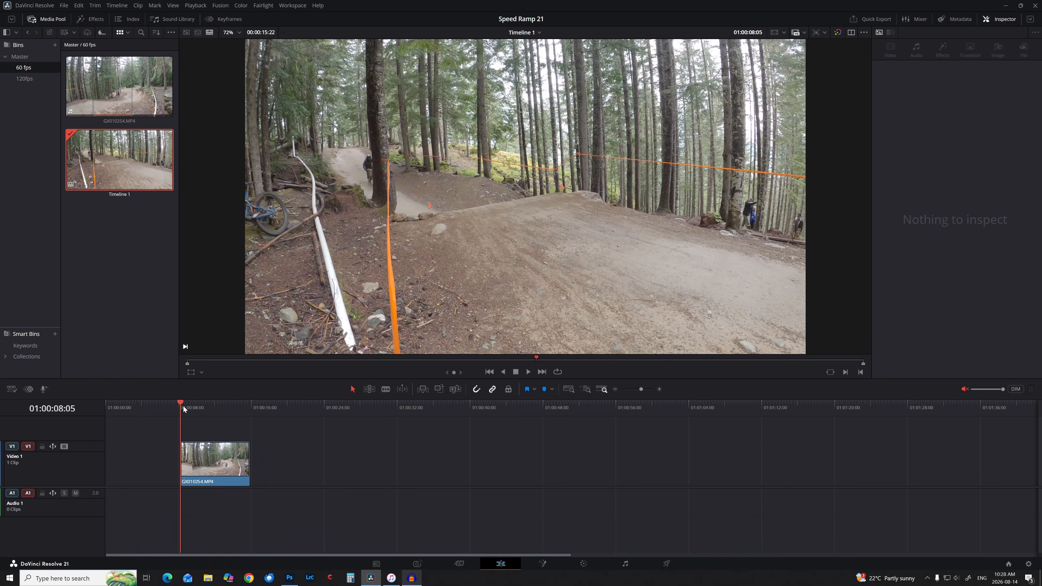
pyautogui.click(660, 389)
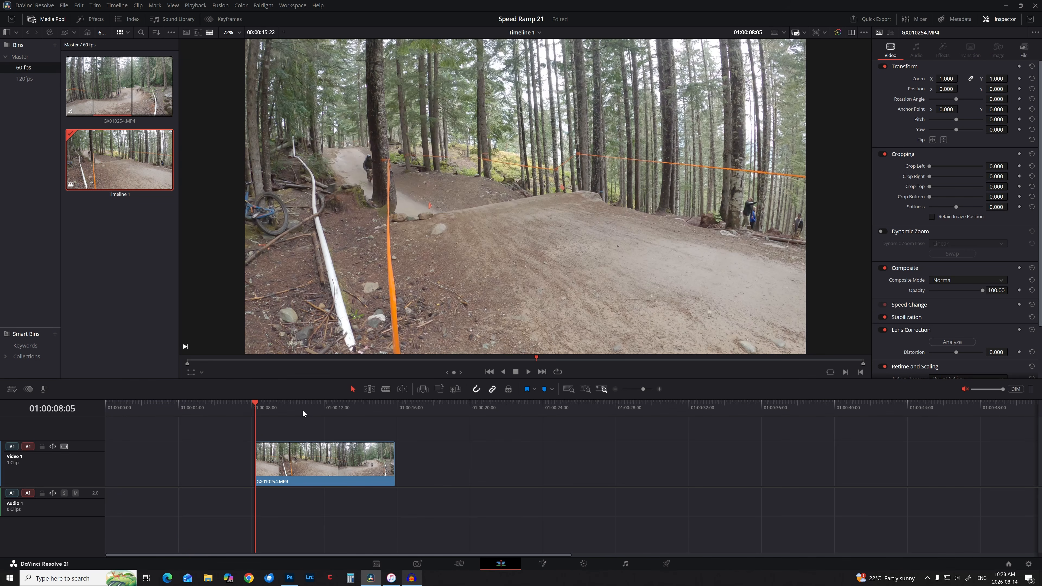
pyautogui.press('space')
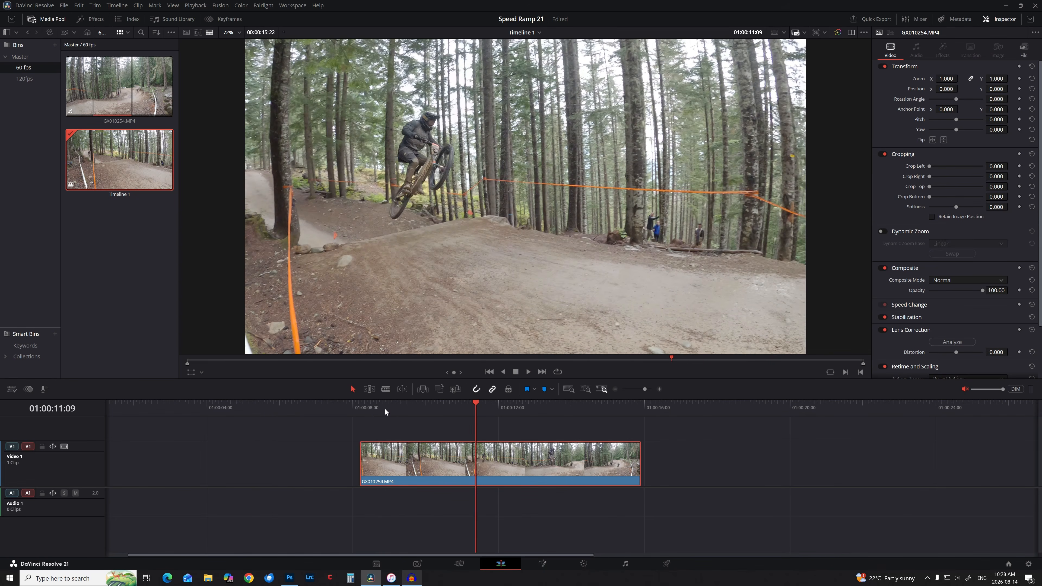
pyautogui.moveTo(384, 408); pyautogui.dragTo(427, 454)
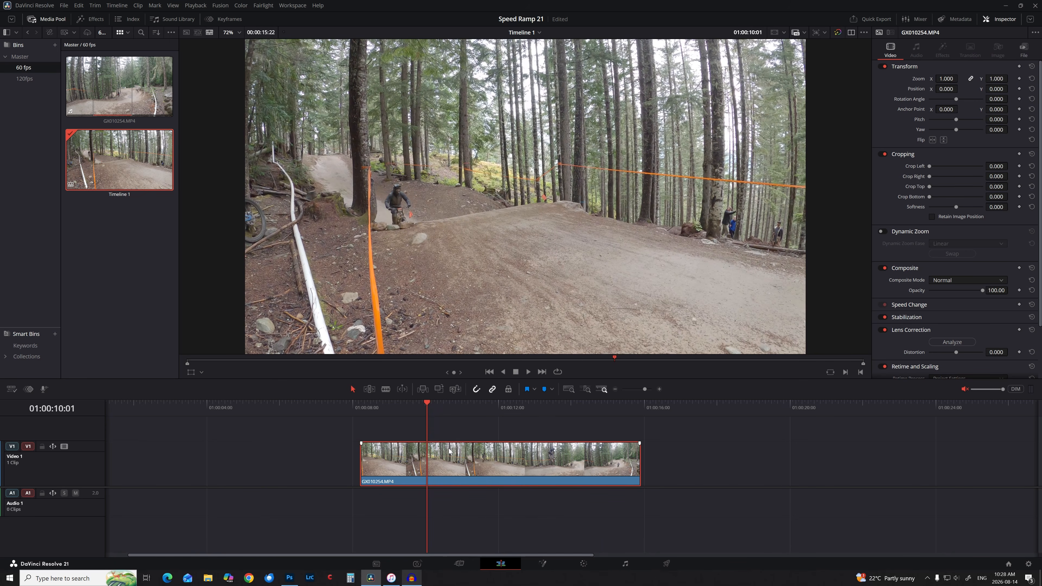
pyautogui.hotkey('ctrl', 'r')
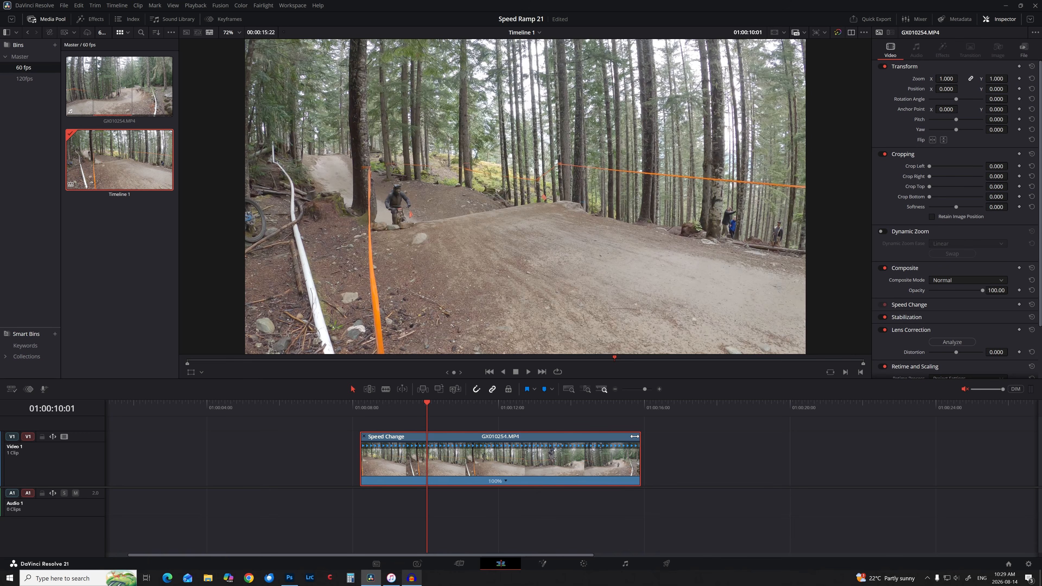
# Reset a drag-shortened speed back to 100%, then set the whole clip to 200% via Change Speed.
pyautogui.moveTo(635, 436); pyautogui.dragTo(488, 428)
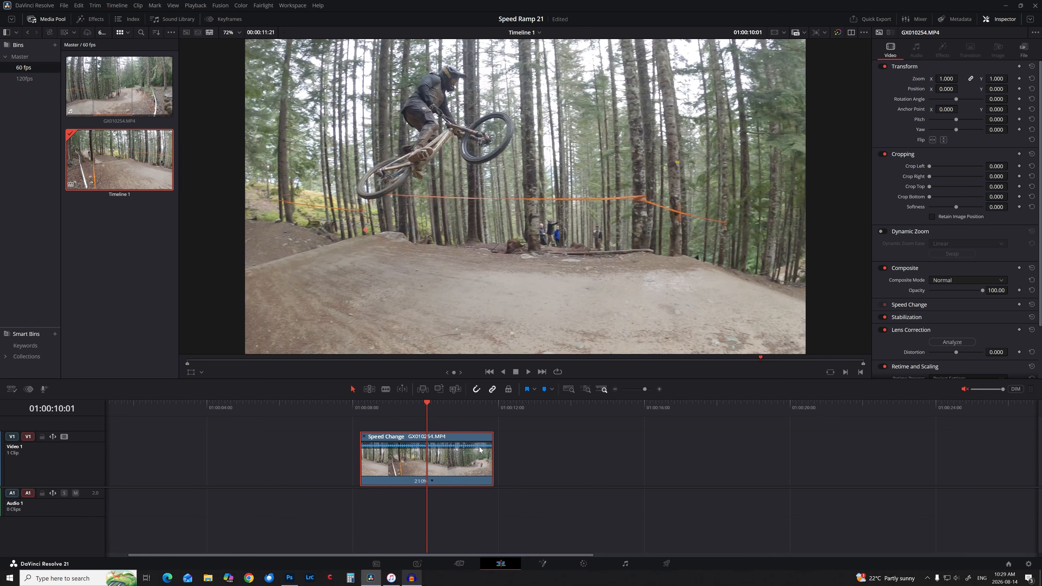
pyautogui.click(431, 480)
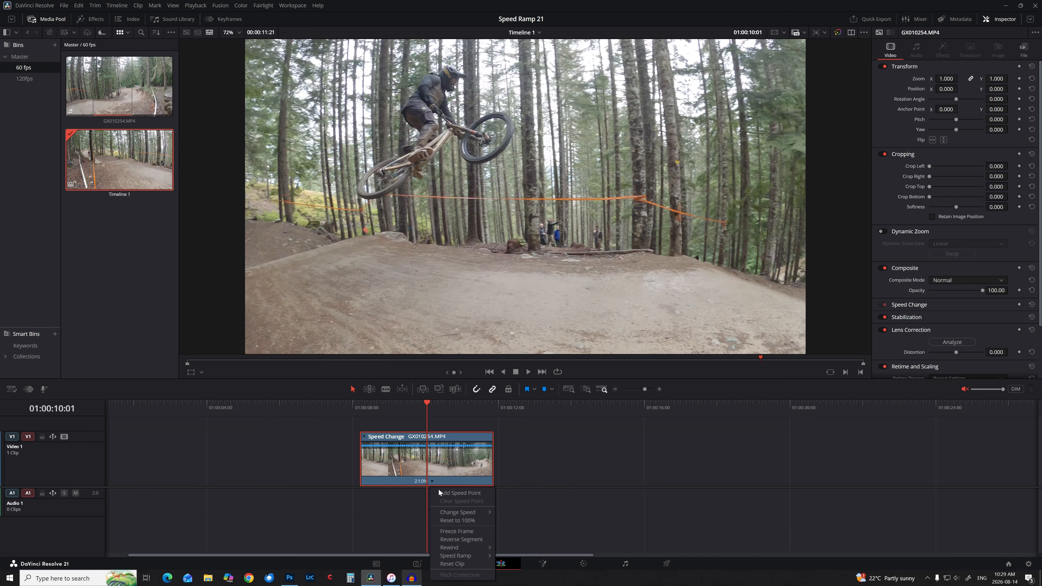
pyautogui.click(455, 522)
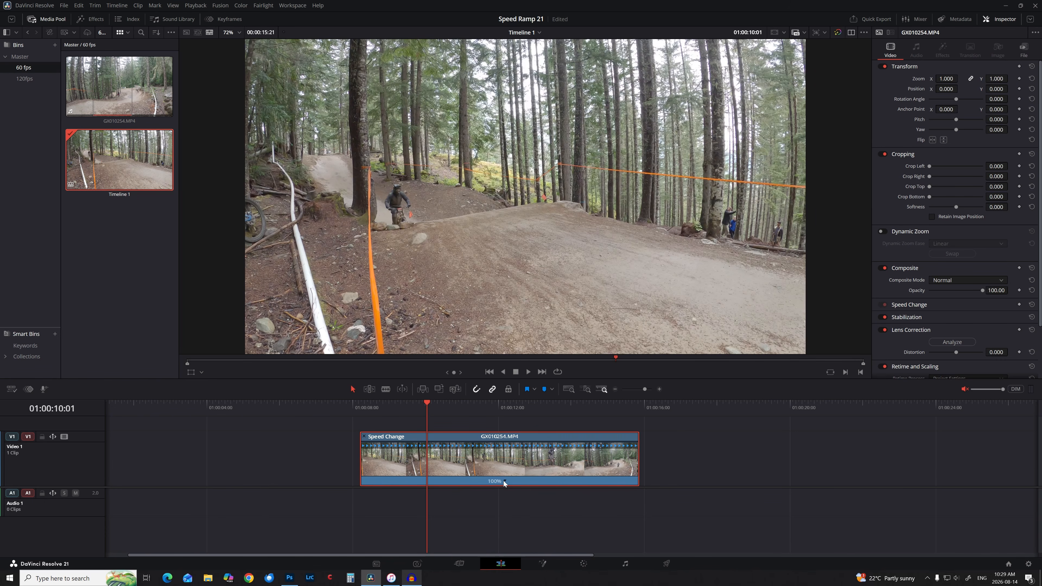
pyautogui.click(505, 481)
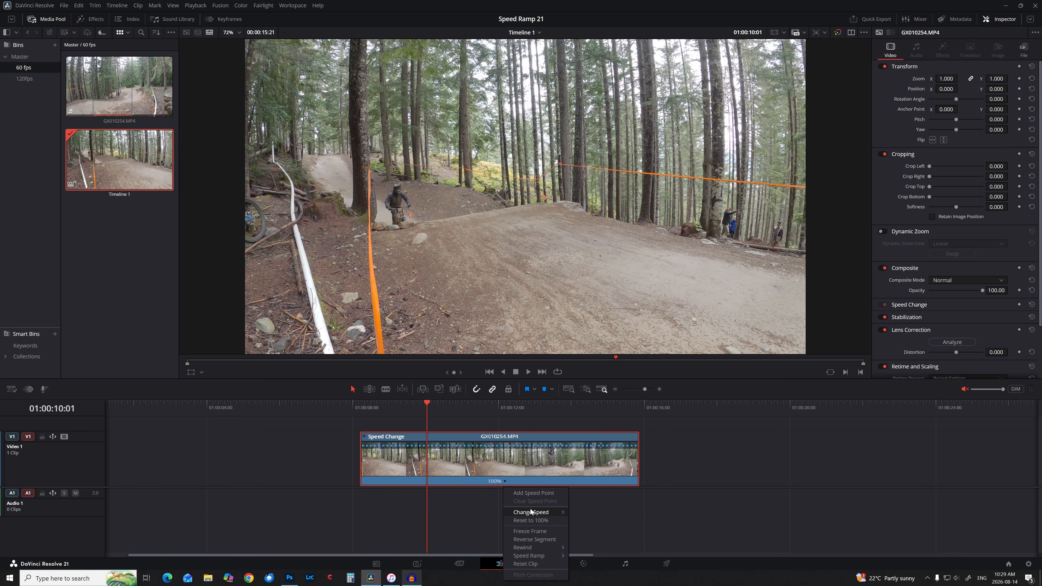
pyautogui.moveTo(530, 510)
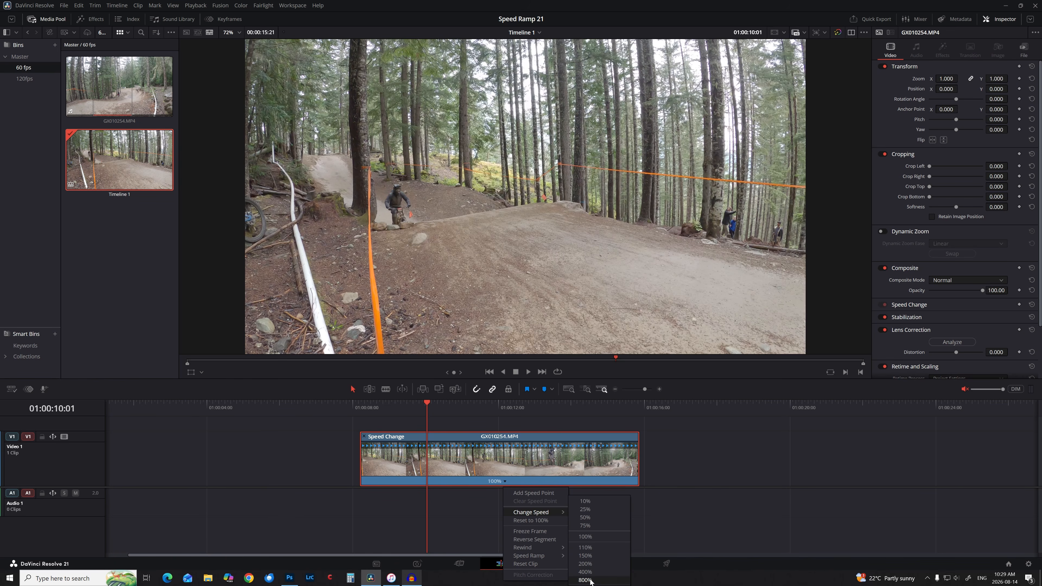
pyautogui.click(585, 564)
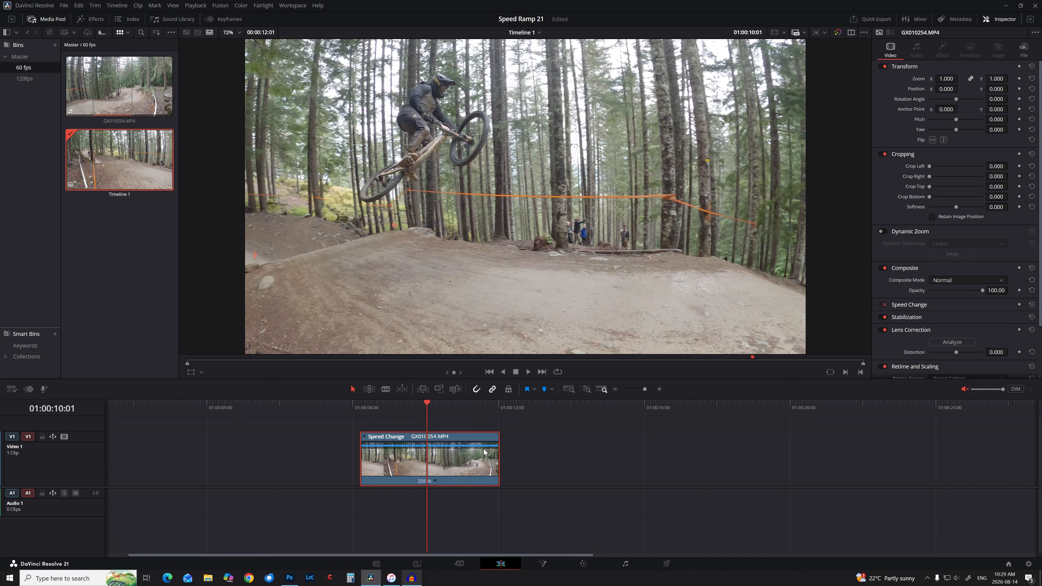
# Speed the clip up slightly more and play it back from the start.
pyautogui.moveTo(498, 436); pyautogui.dragTo(491, 437)
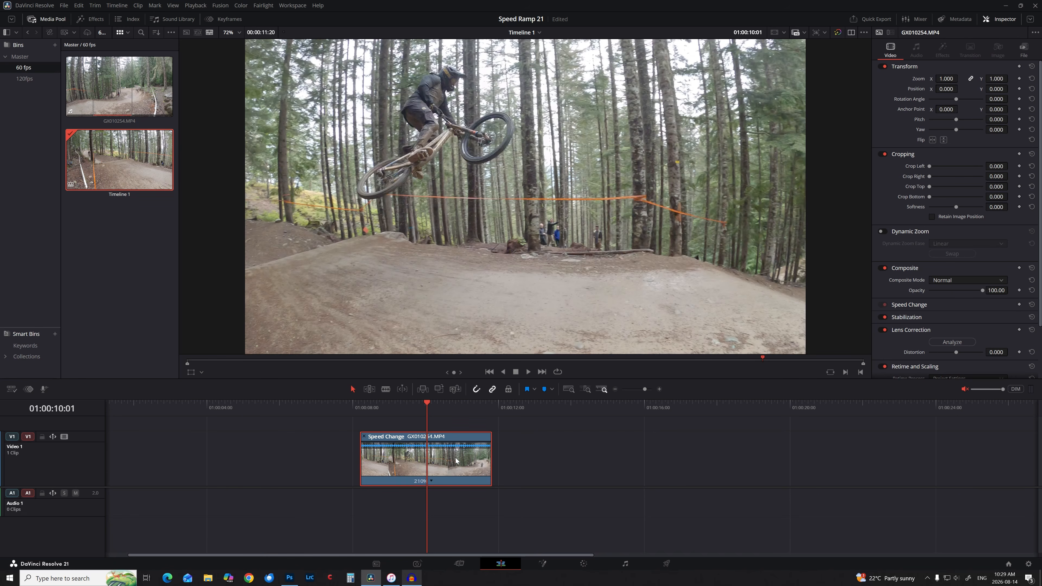
pyautogui.moveTo(371, 407); pyautogui.dragTo(356, 409)
pyautogui.press('space')
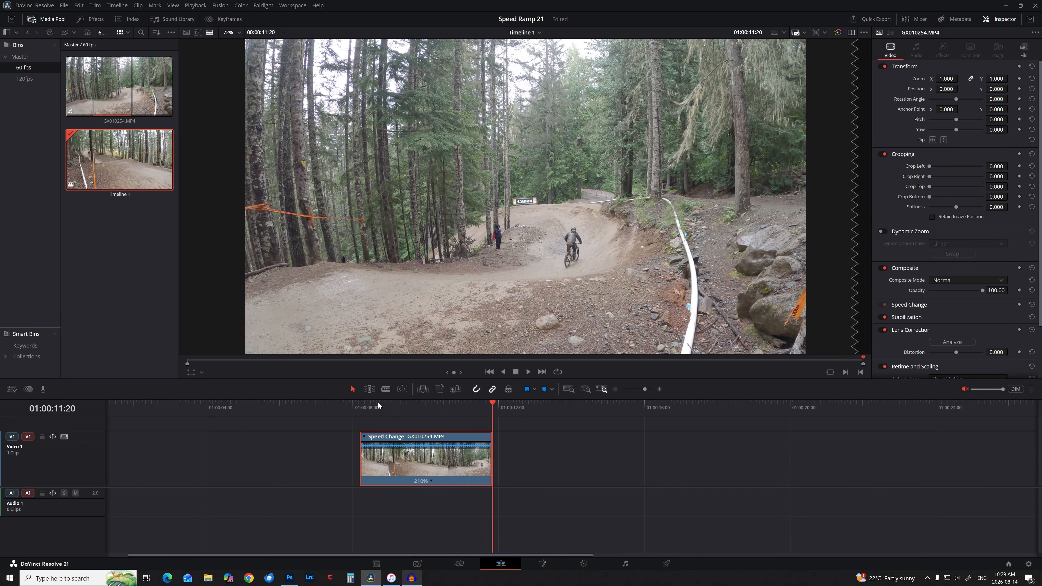
pyautogui.moveTo(377, 403); pyautogui.dragTo(415, 419)
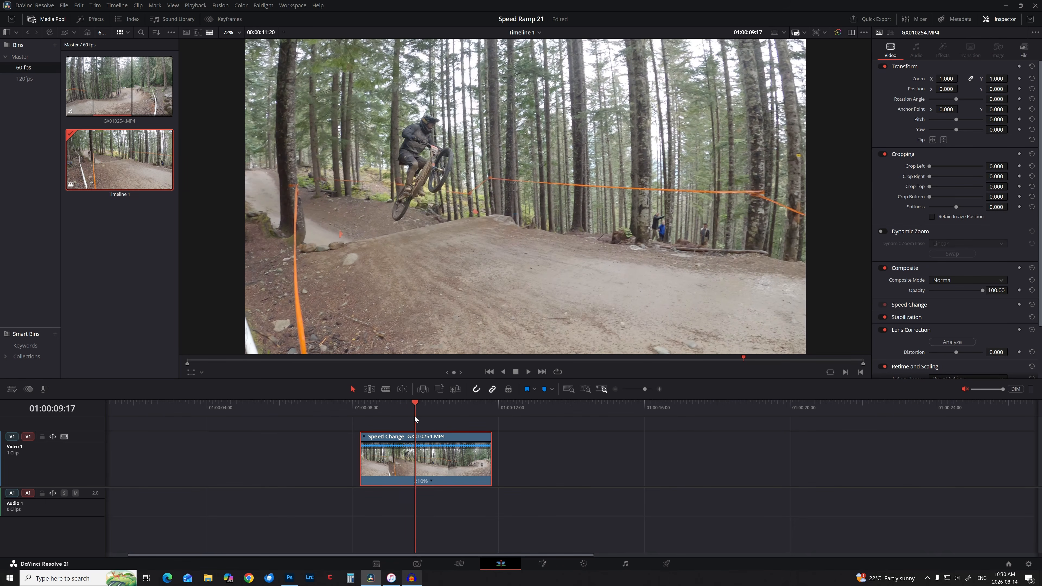
# Add speed points at the jump's start and landing, then select the middle jump section.
pyautogui.click(432, 481)
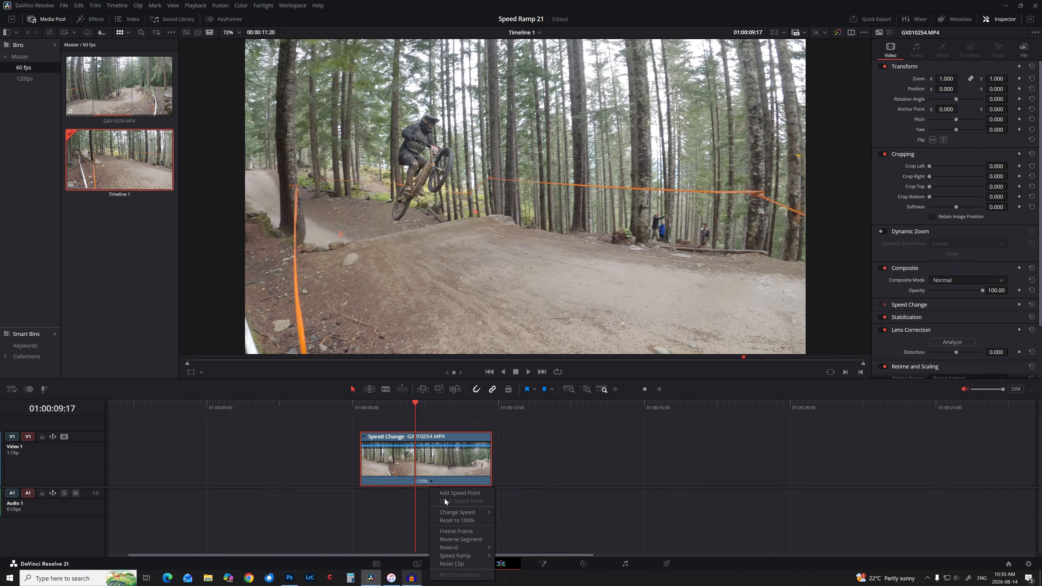
pyautogui.click(451, 493)
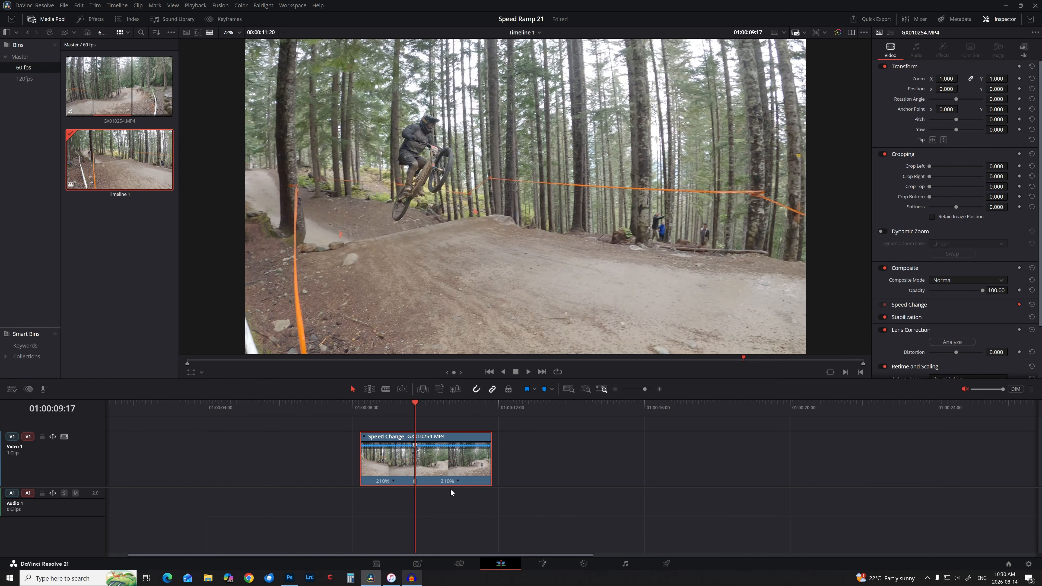
pyautogui.press('space')
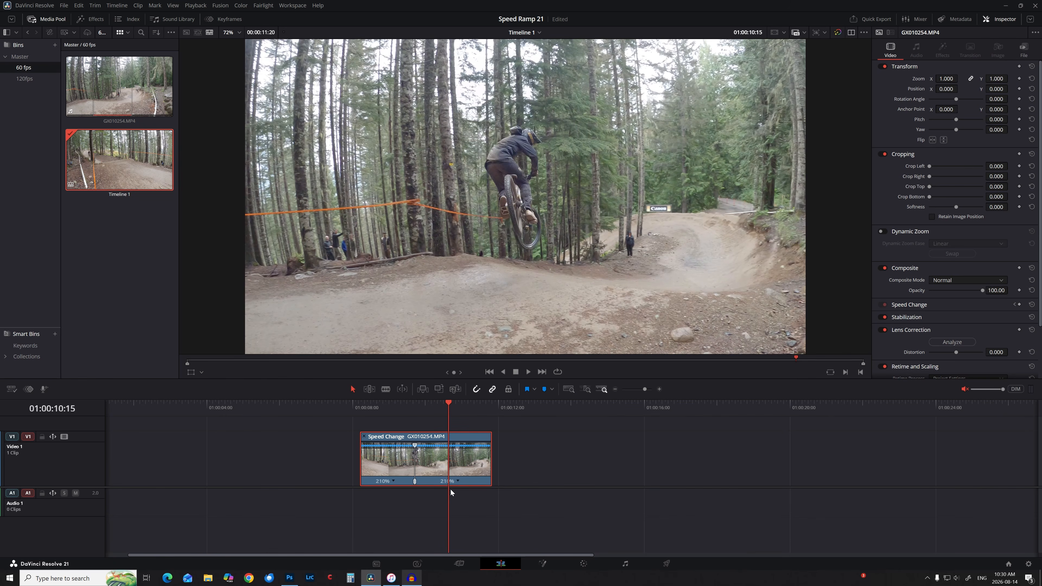
pyautogui.click(458, 482)
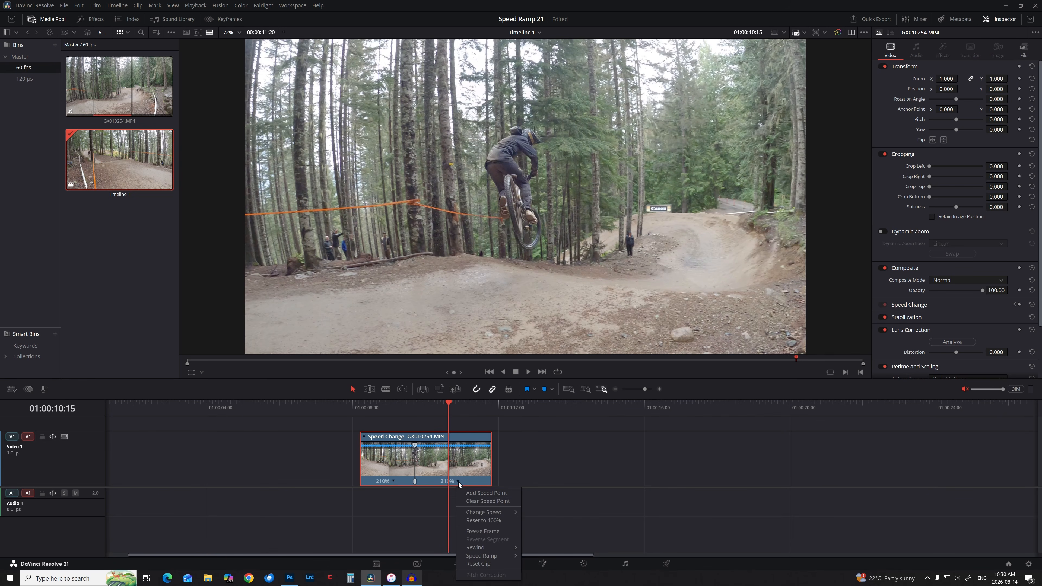
pyautogui.click(472, 497)
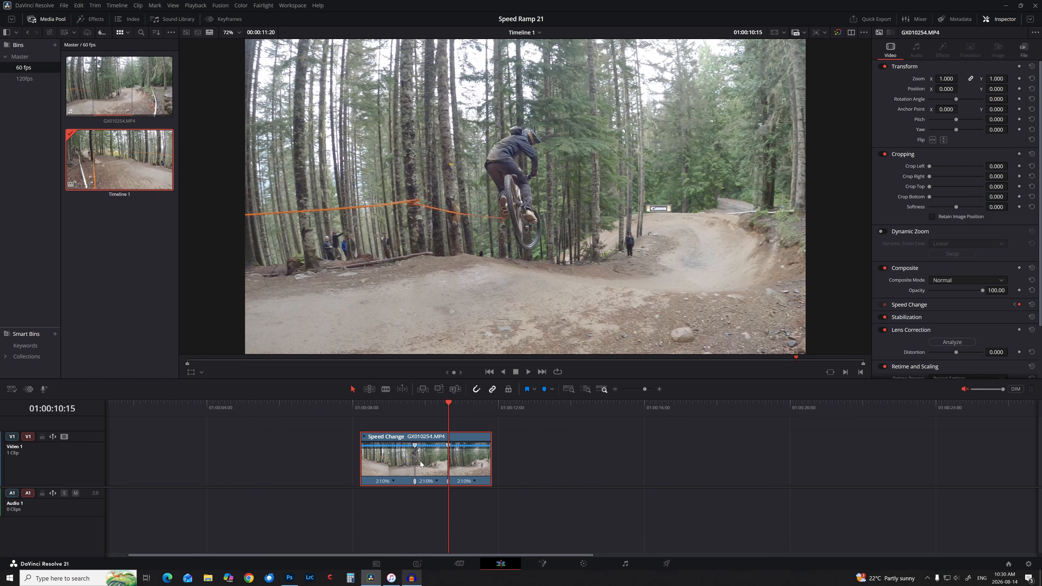
pyautogui.moveTo(435, 403); pyautogui.dragTo(418, 417)
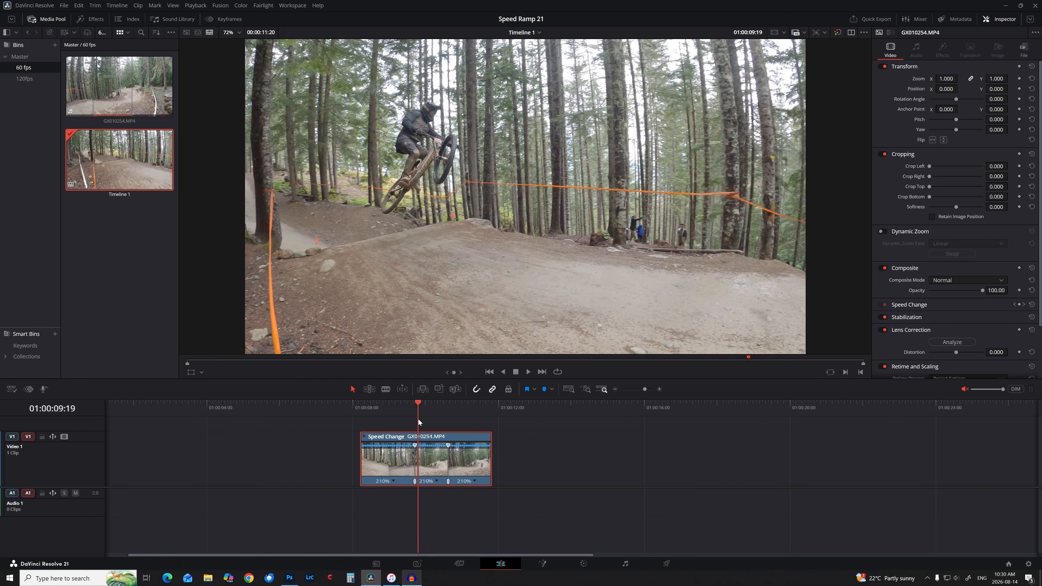
pyautogui.click(437, 481)
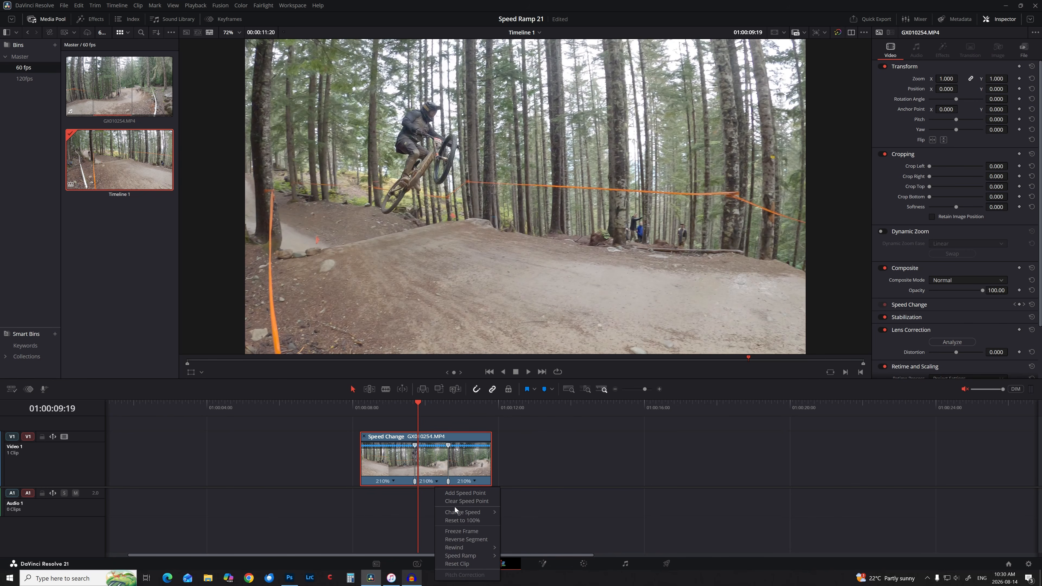
pyautogui.moveTo(457, 513)
pyautogui.click(525, 534)
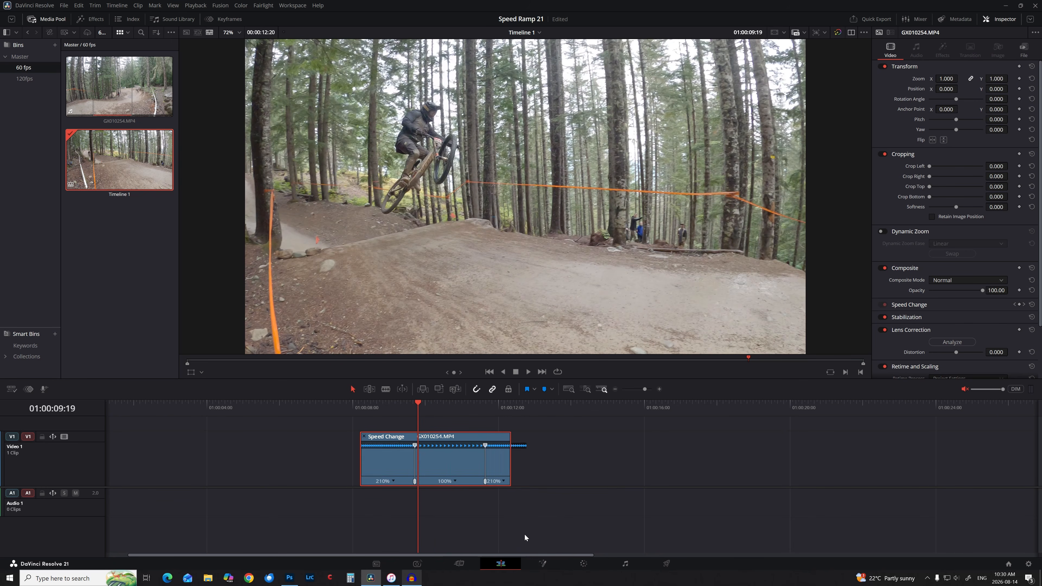
pyautogui.click(350, 410)
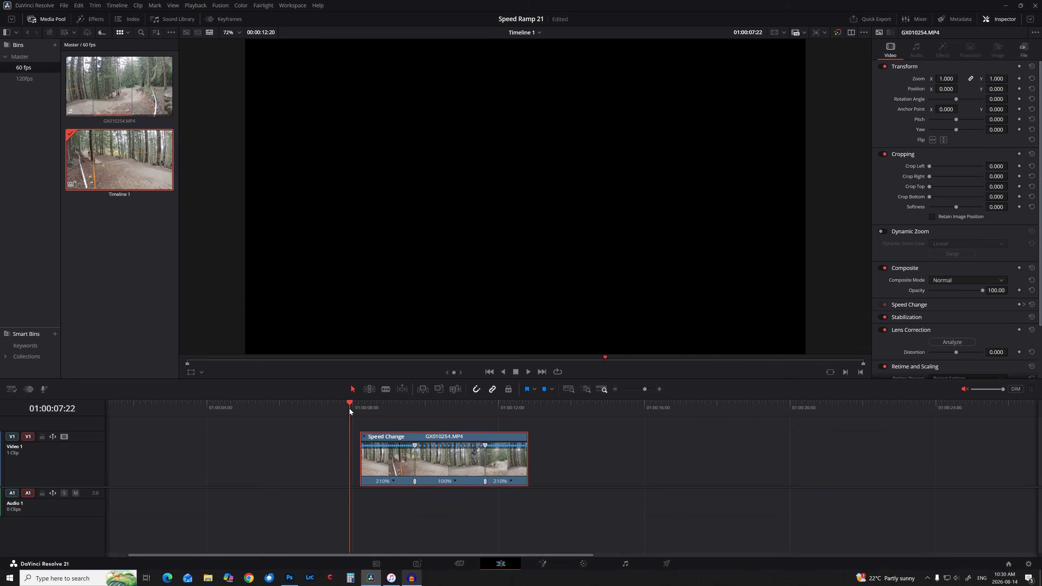
pyautogui.press('space')
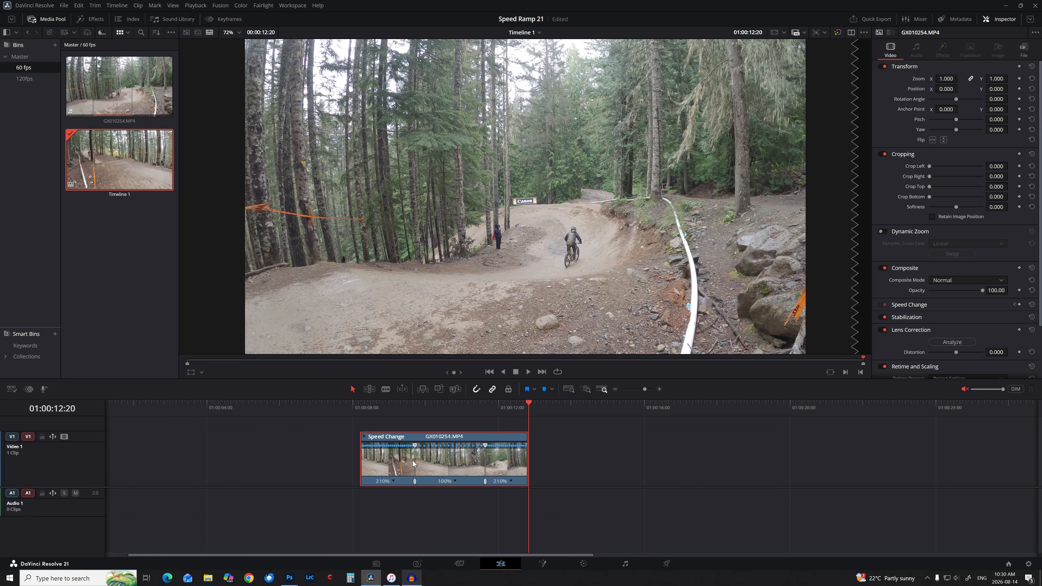
pyautogui.moveTo(414, 406); pyautogui.dragTo(403, 408)
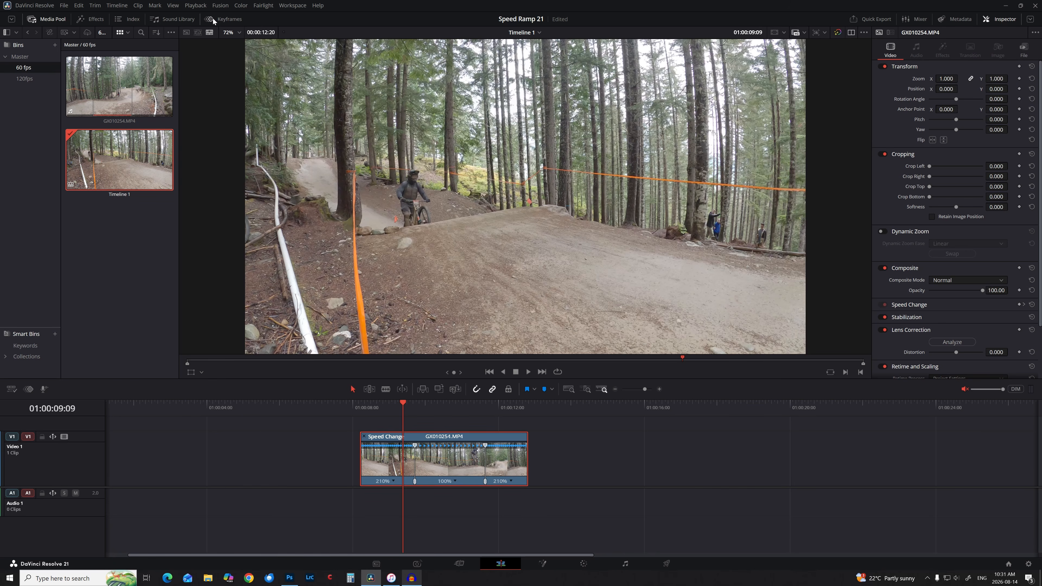
# Open the Keyframe Editor showing GX010254.MP4's Retime Speed and Retime Frame keyframes.
pyautogui.click(230, 19)
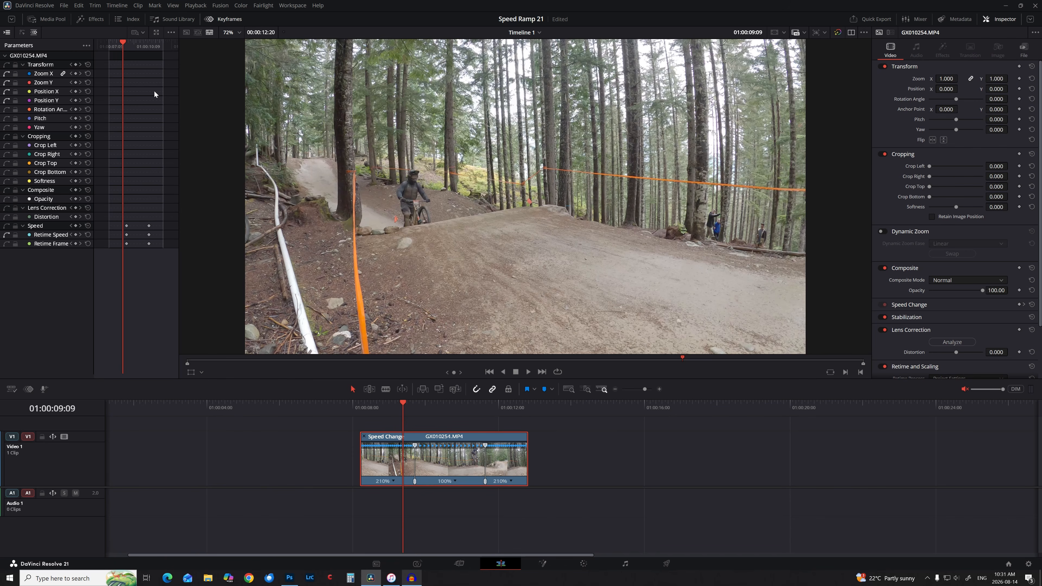
# Float the keyframe editor in its own window and select both pairs of Retime Speed keyframes.
pyautogui.click(157, 32)
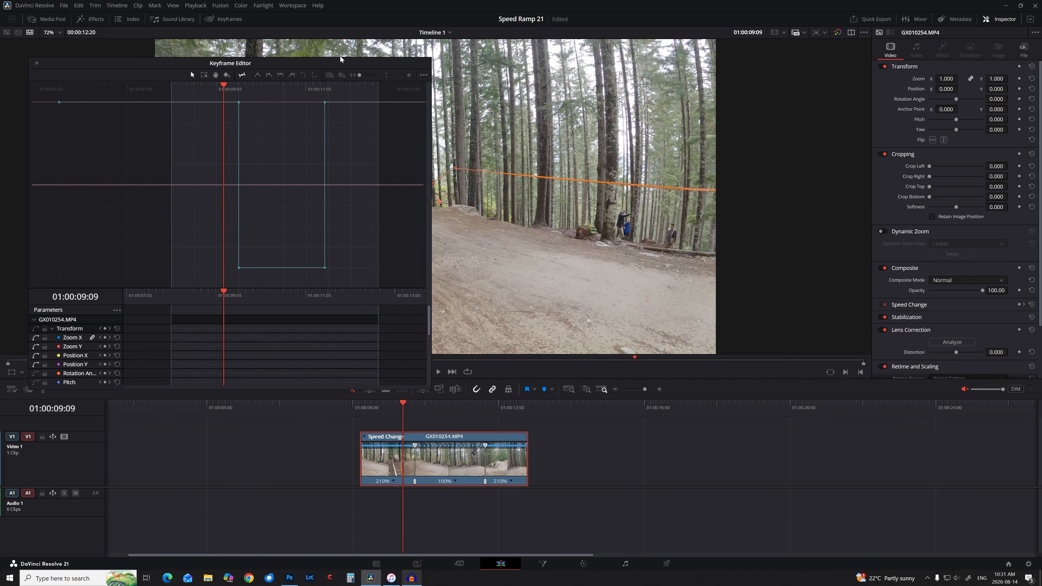
pyautogui.moveTo(344, 66); pyautogui.dragTo(312, 54)
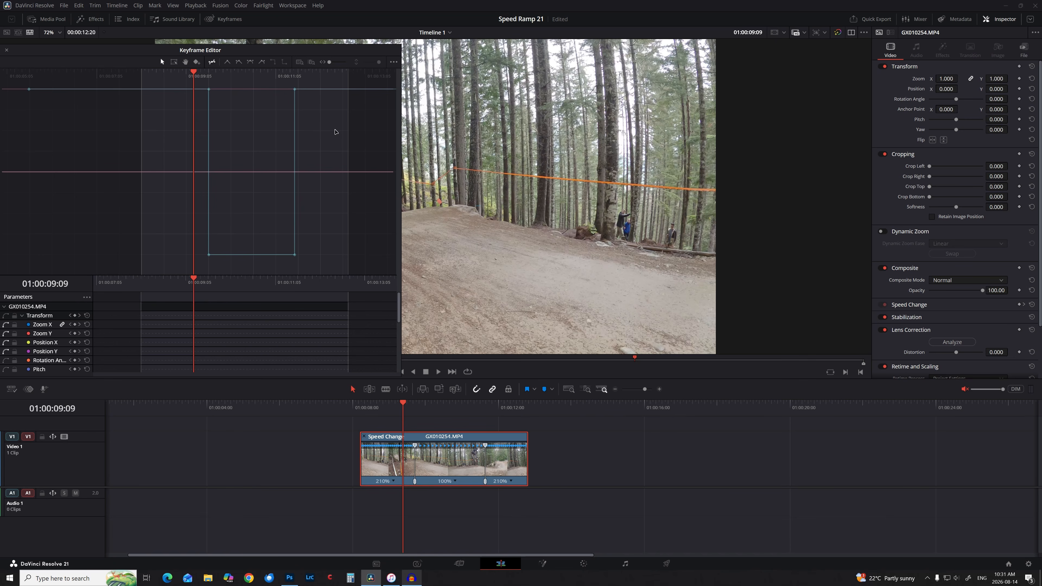
pyautogui.moveTo(164, 72); pyautogui.dragTo(142, 76)
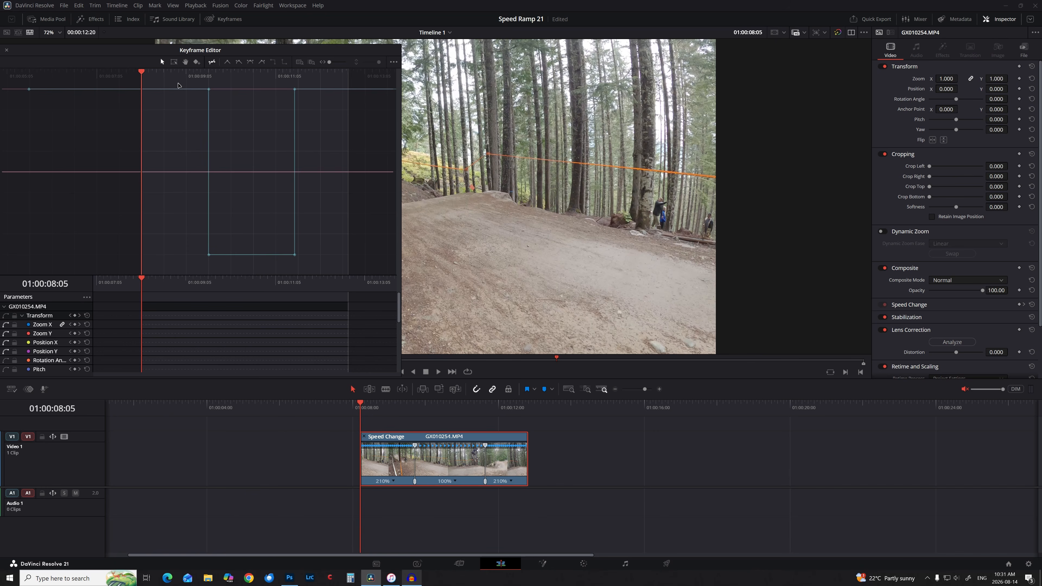
pyautogui.moveTo(179, 85); pyautogui.dragTo(325, 266)
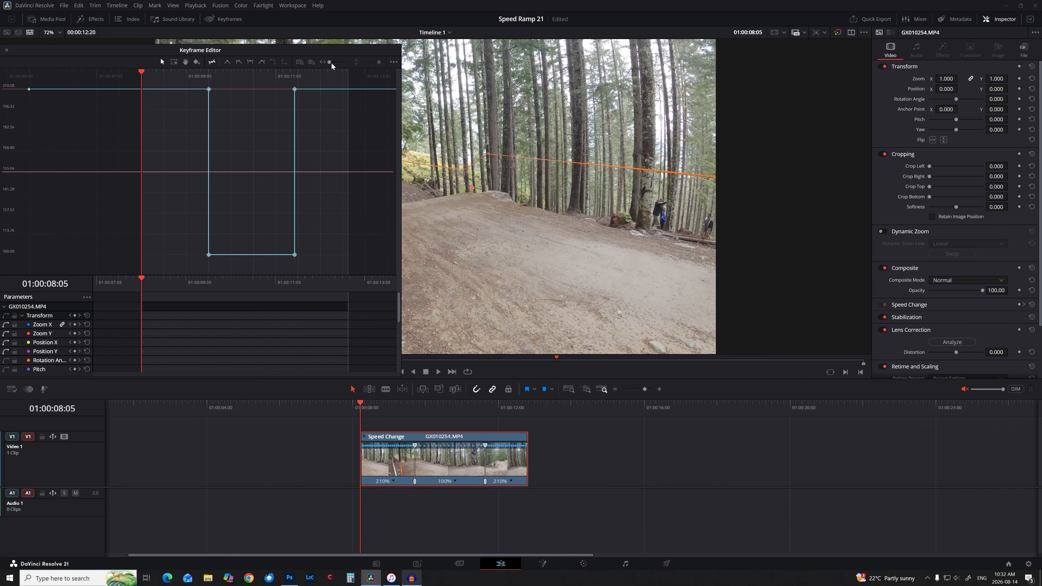
# Apply Ease In and Out to the speed keyframes and drag their Bezier handles to steepen both ramps.
pyautogui.click(250, 62)
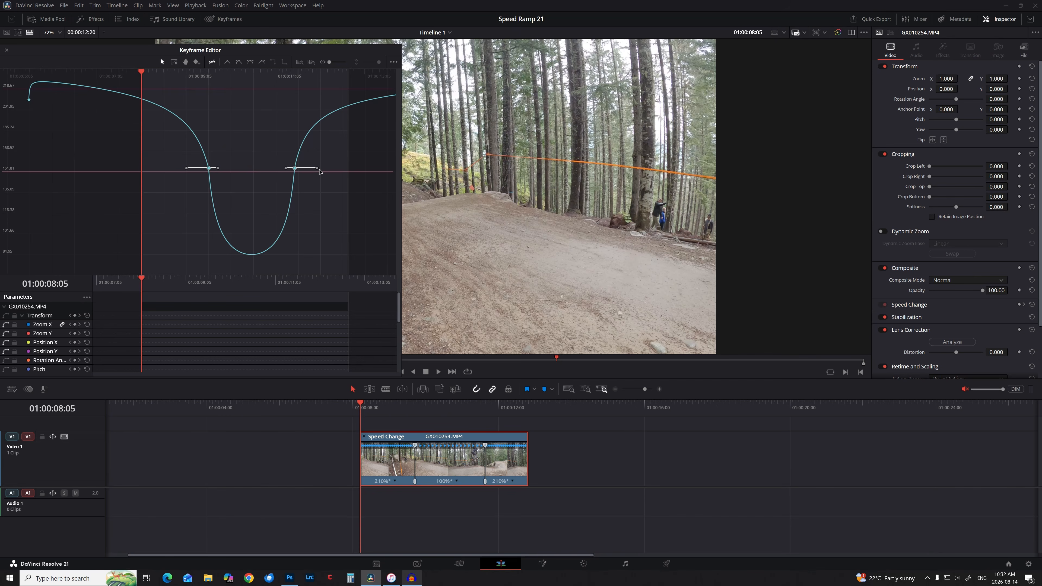
pyautogui.moveTo(318, 169); pyautogui.dragTo(300, 168)
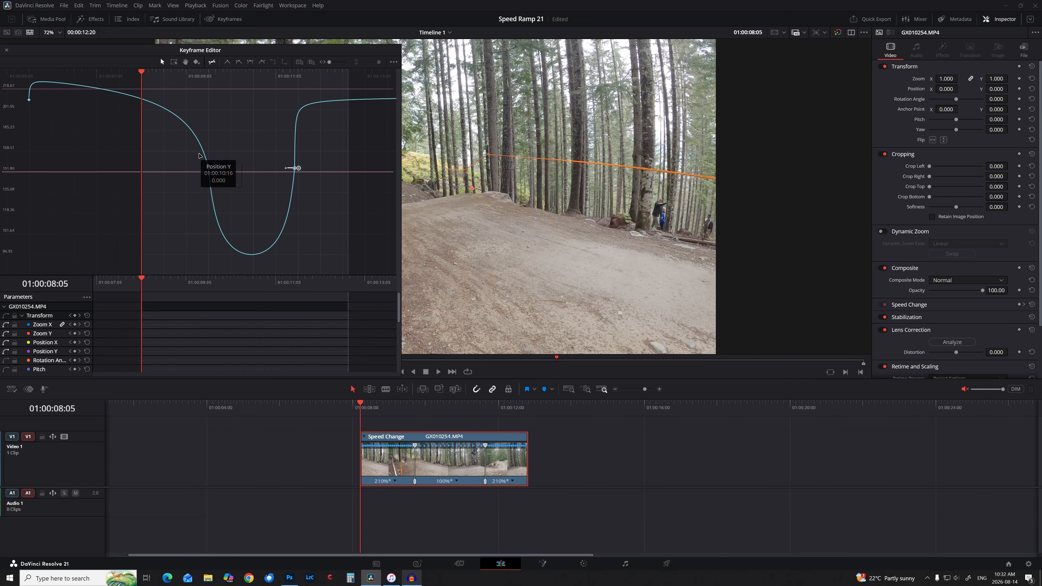
pyautogui.click(208, 171)
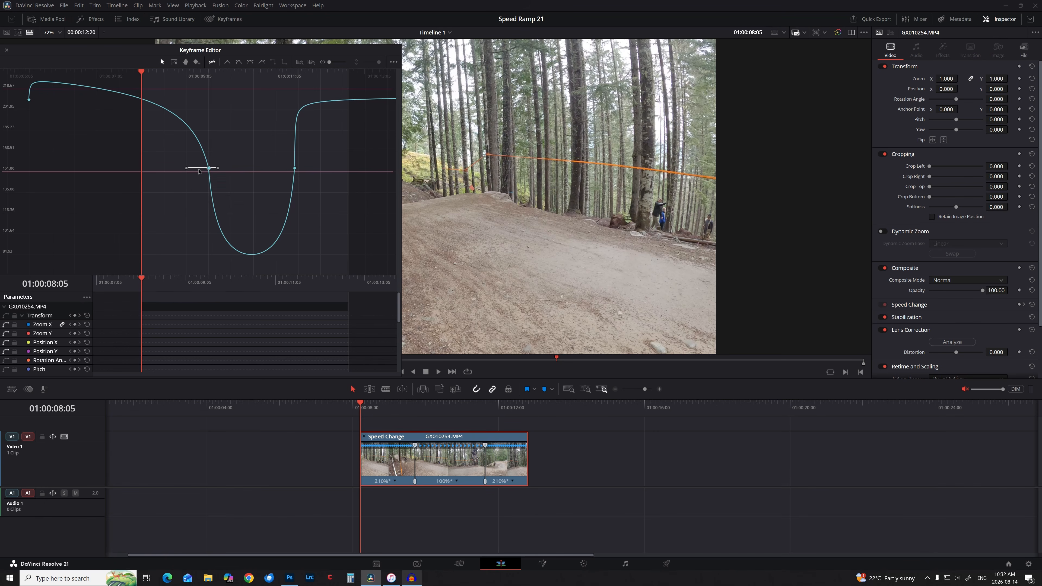
pyautogui.moveTo(187, 169); pyautogui.dragTo(207, 169)
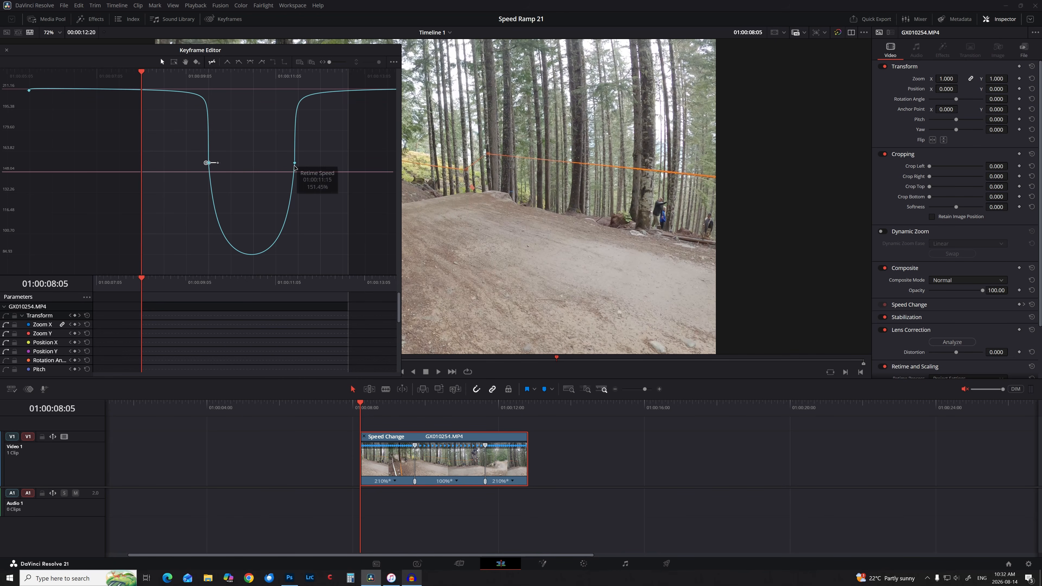
pyautogui.click(294, 164)
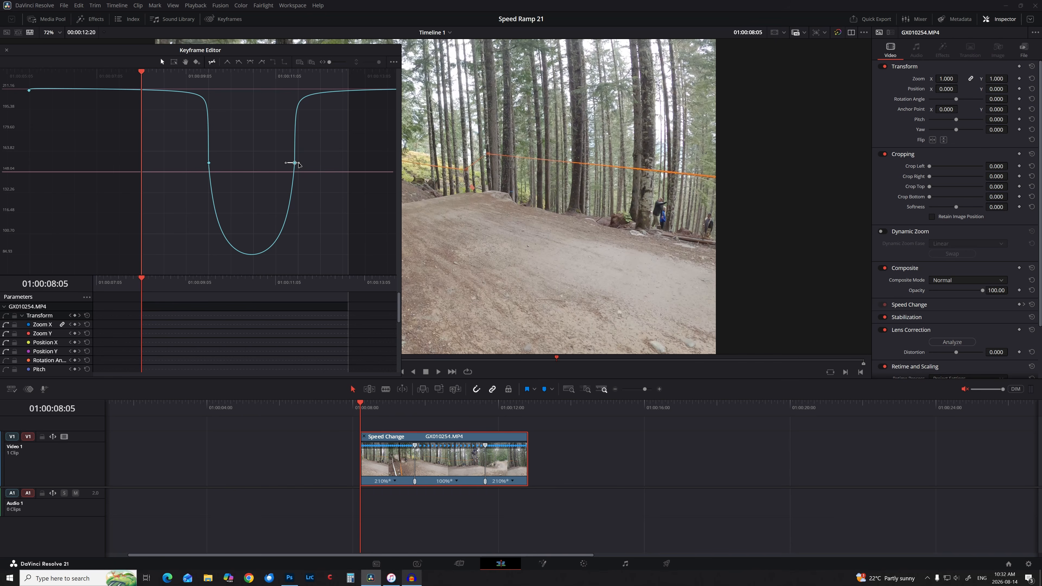
pyautogui.moveTo(299, 164); pyautogui.dragTo(301, 165)
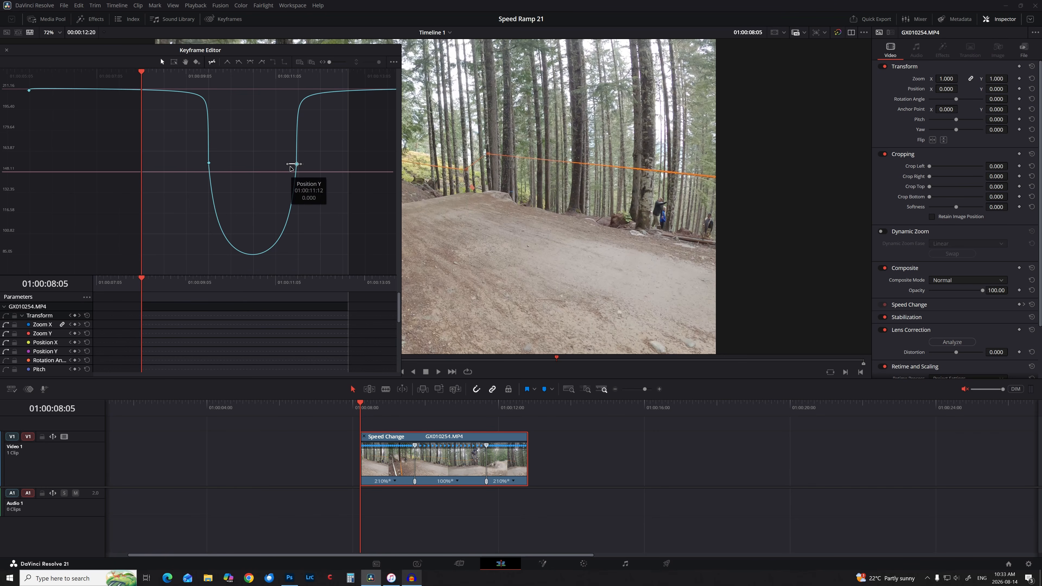
pyautogui.moveTo(287, 165); pyautogui.dragTo(295, 167)
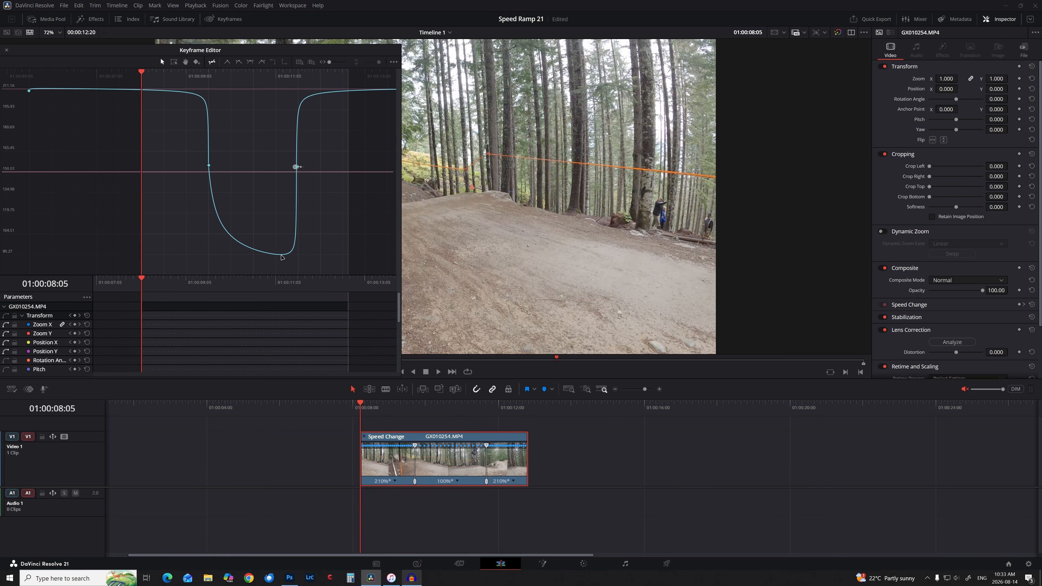
pyautogui.click(207, 166)
pyautogui.moveTo(219, 166); pyautogui.dragTo(210, 171)
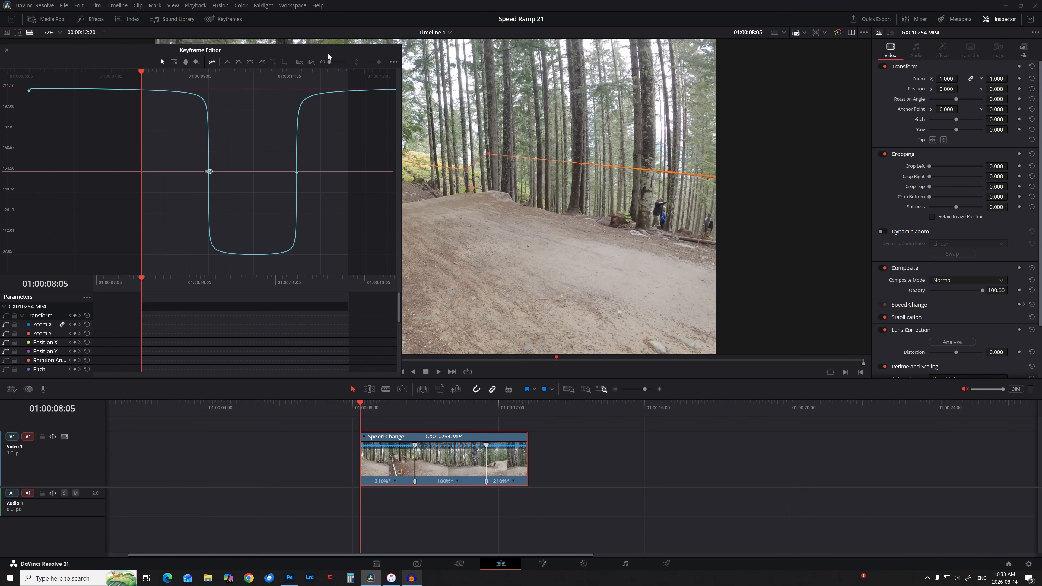
# Play back the eased ramp twice, then close the keyframe editor and hide retime controls.
pyautogui.moveTo(351, 46); pyautogui.dragTo(1016, 45)
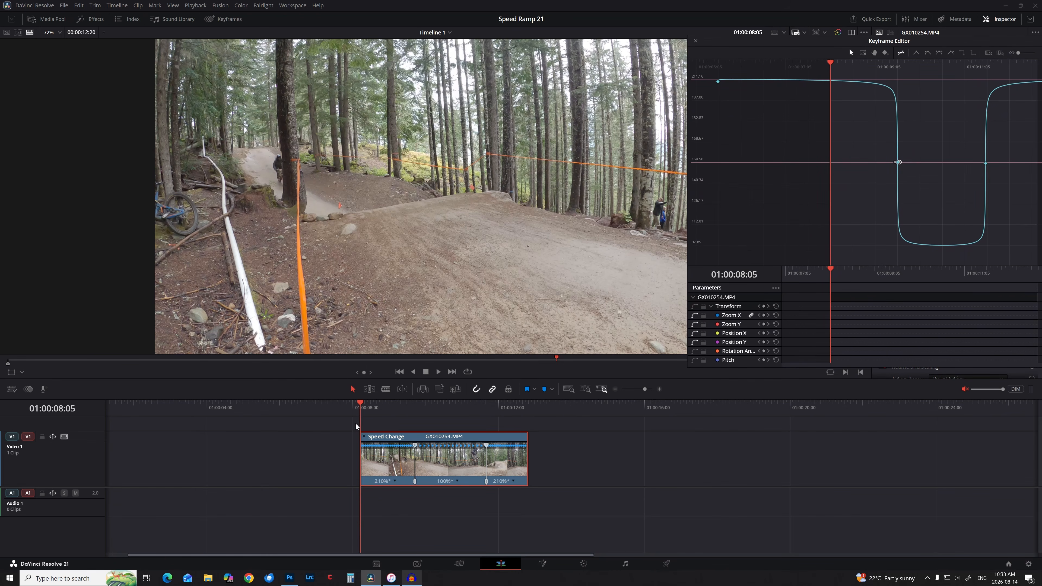
pyautogui.click(352, 408)
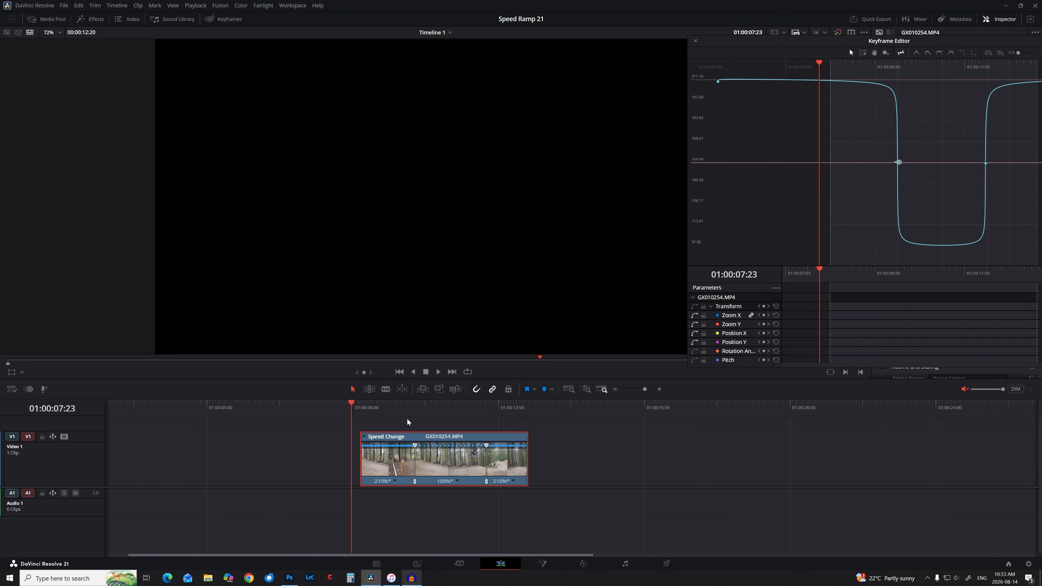
pyautogui.press('space')
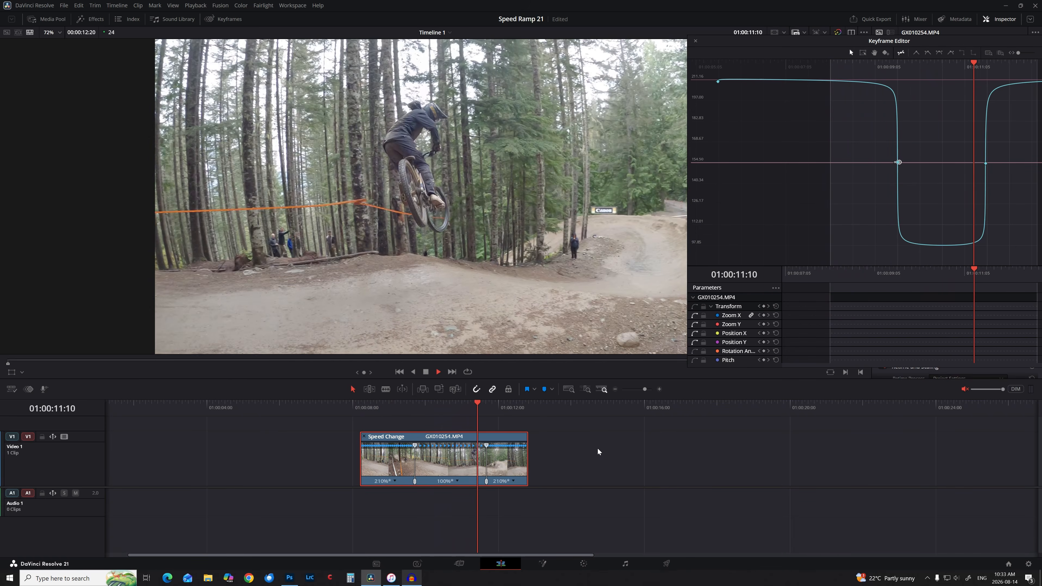
pyautogui.click(345, 409)
pyautogui.press('space')
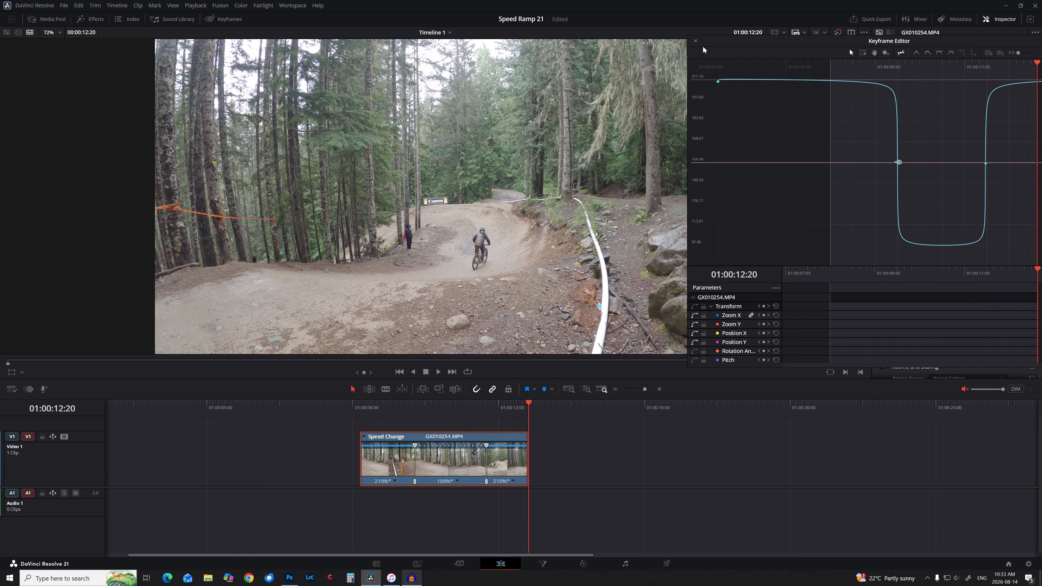
pyautogui.click(694, 42)
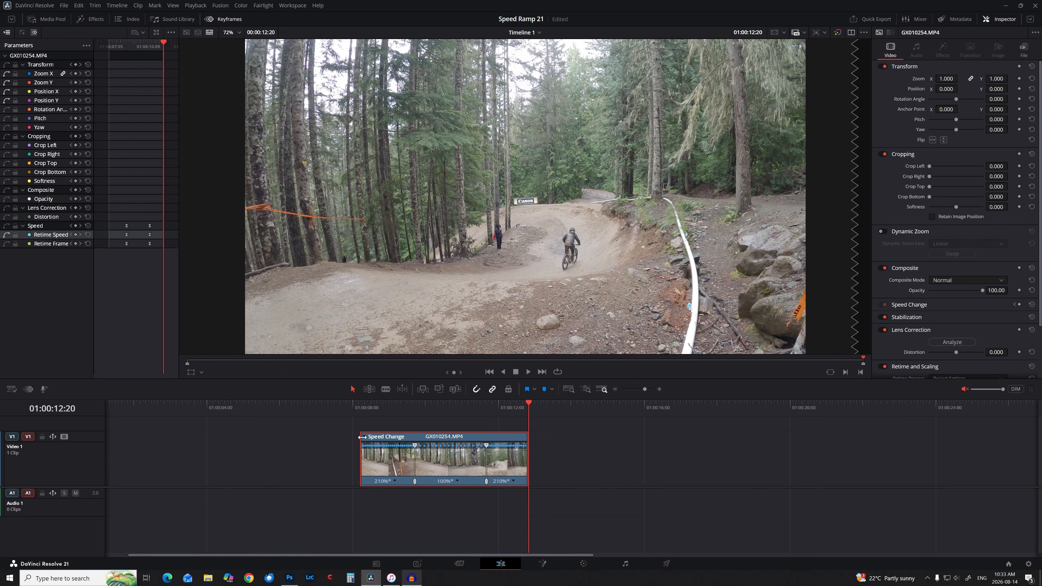
pyautogui.hotkey('ctrl', 'r')
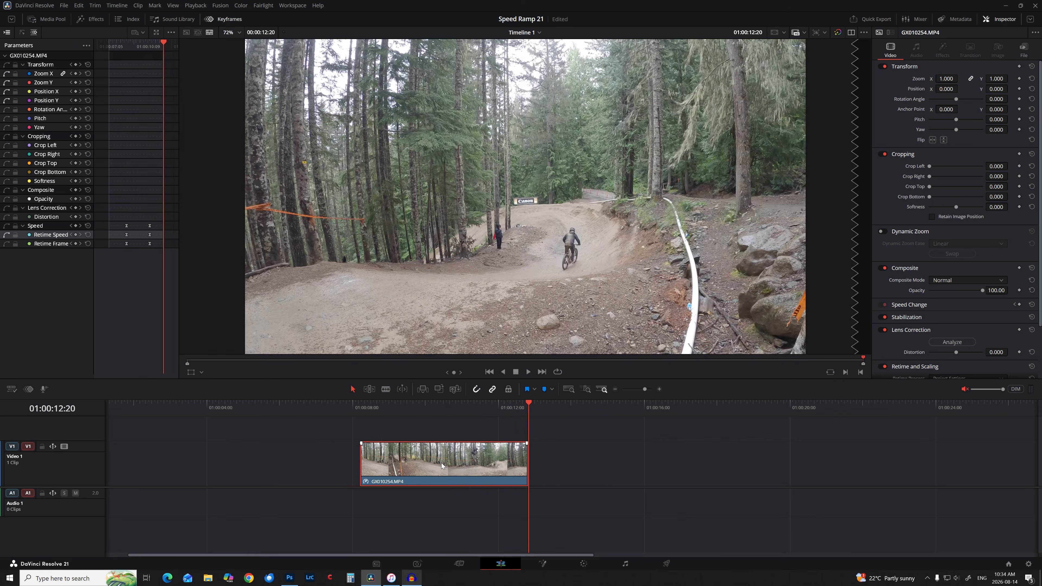
# Shift the first clip earlier and load GX010311.MP4 from the 120fps bin into the source viewer.
pyautogui.moveTo(442, 463); pyautogui.dragTo(317, 462)
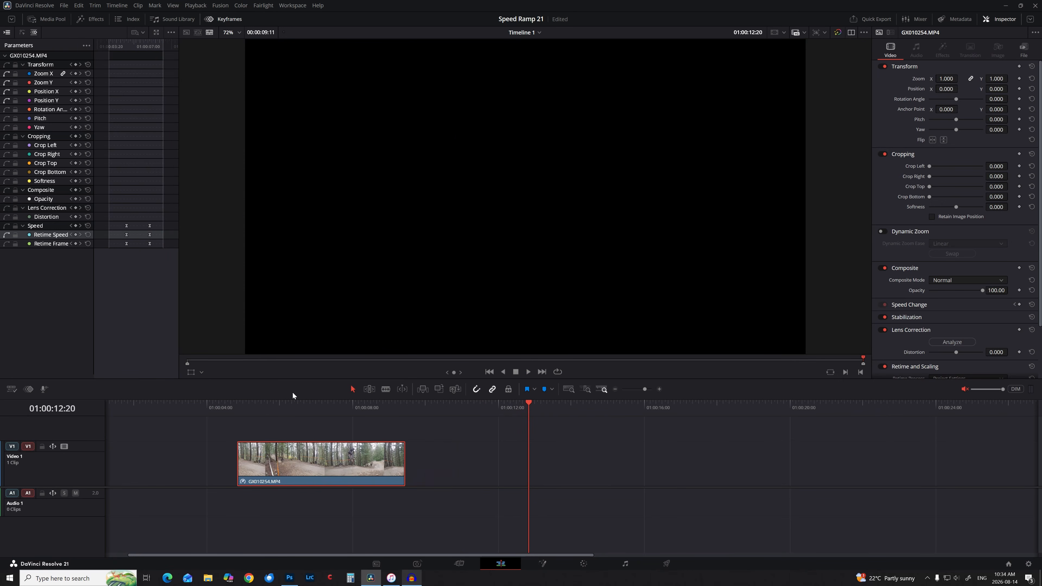
pyautogui.click(222, 19)
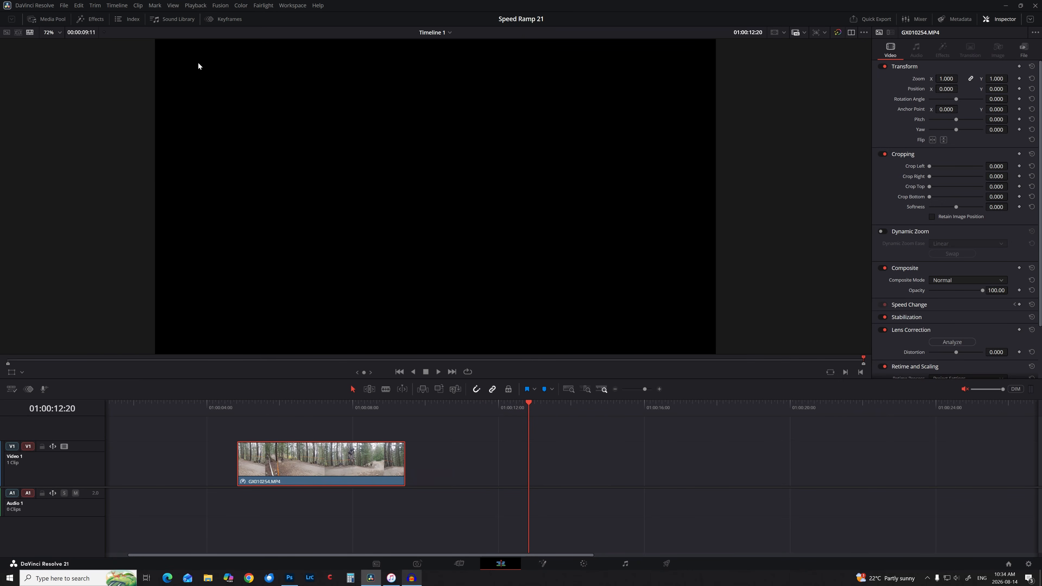
pyautogui.click(49, 19)
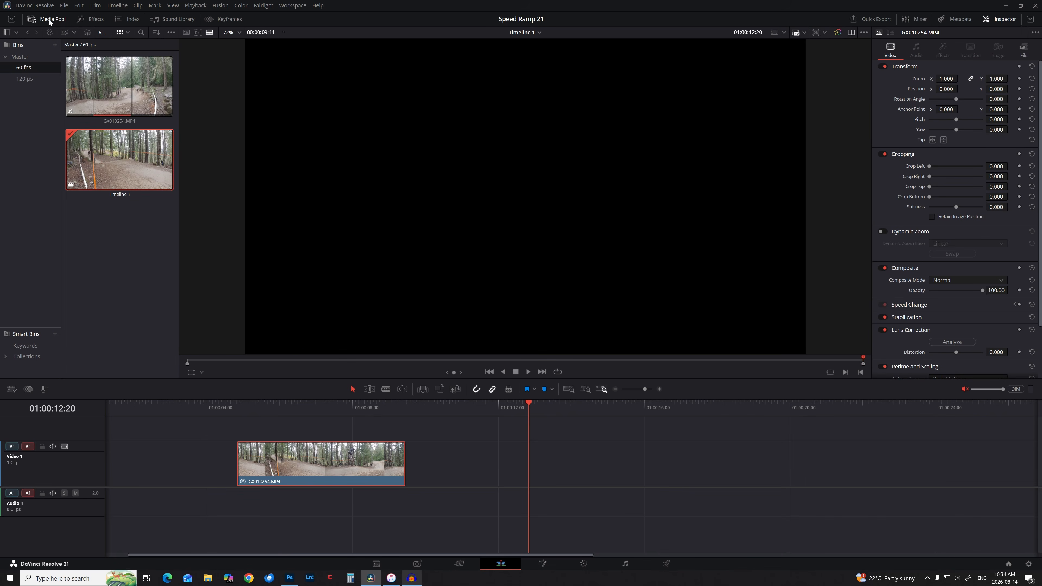
pyautogui.click(27, 78)
pyautogui.click(116, 90)
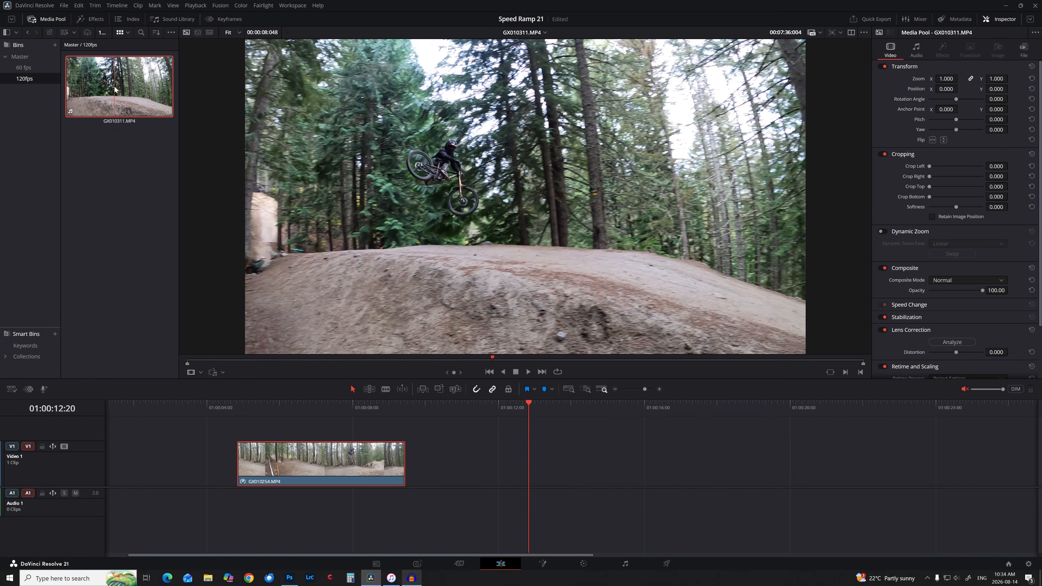
# Mark in before the approach and out after the rider, a 00:00:03:082 section.
pyautogui.moveTo(195, 362); pyautogui.dragTo(323, 379)
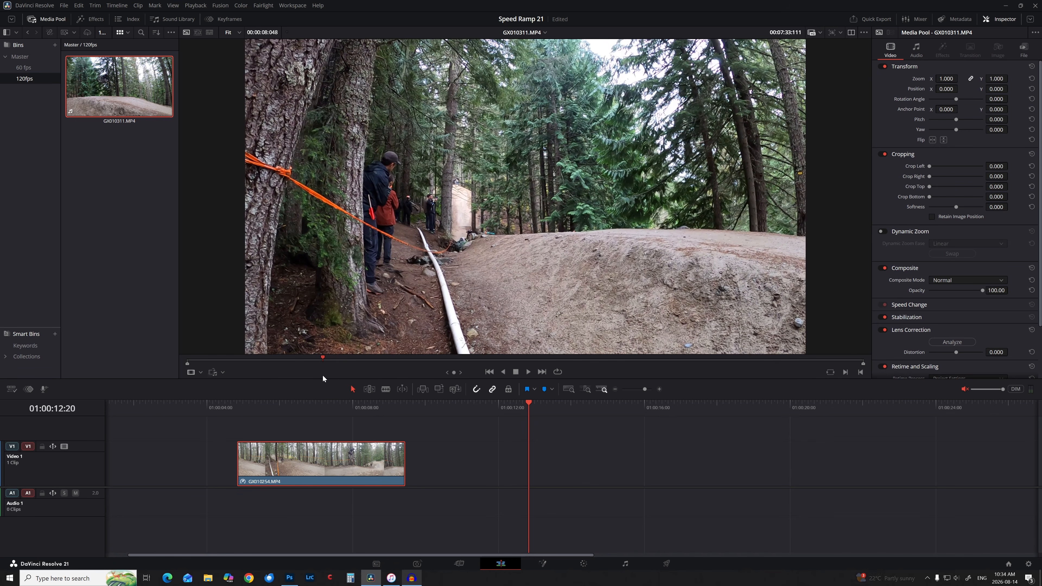
pyautogui.click(845, 372)
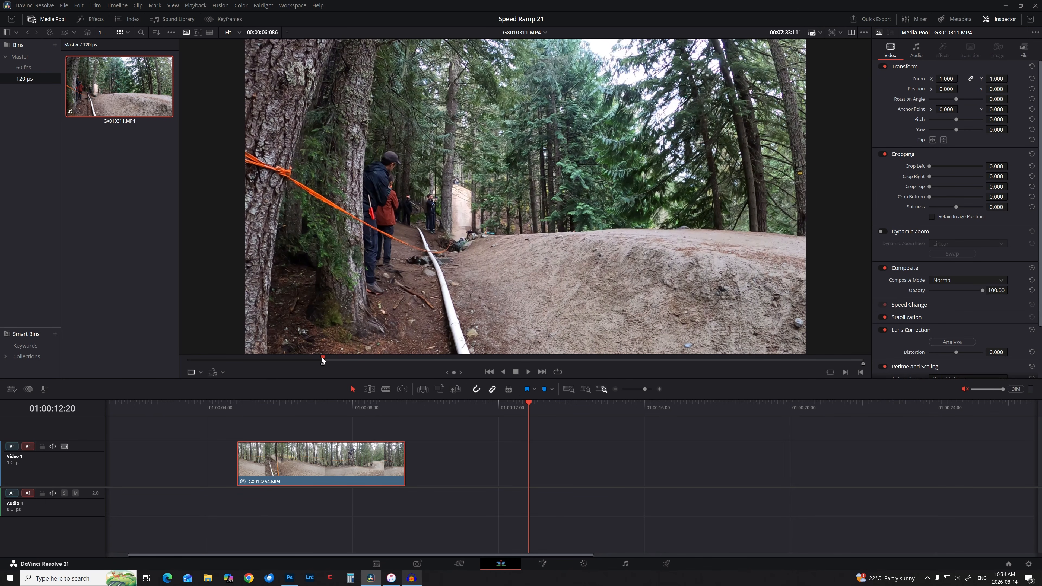
pyautogui.press('space')
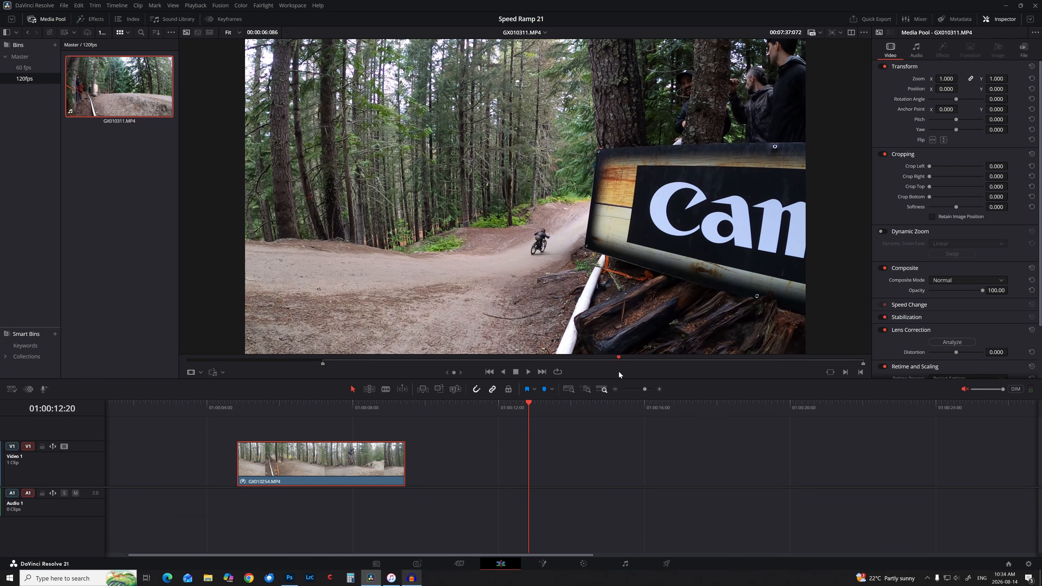
pyautogui.click(861, 372)
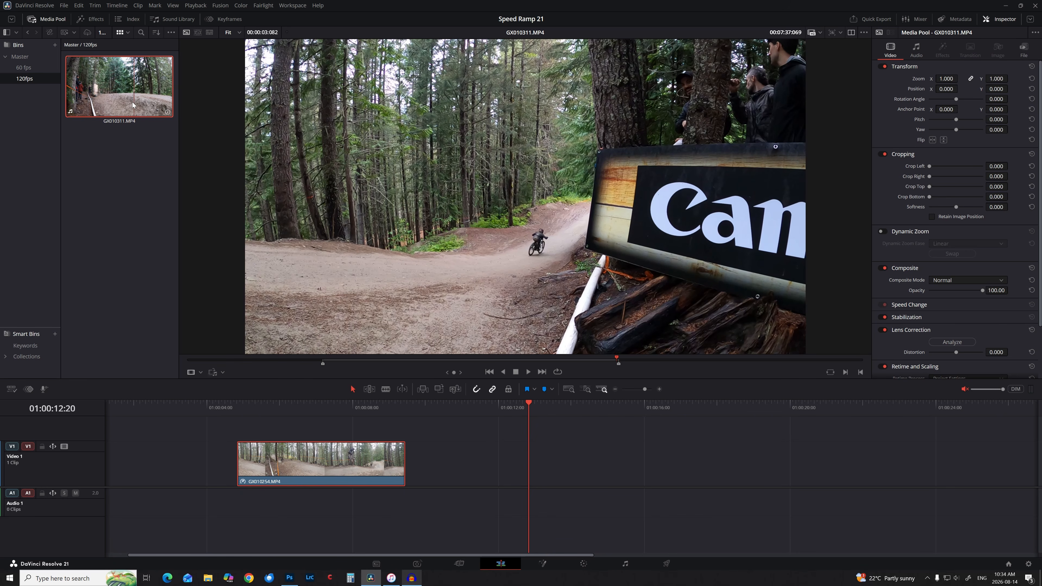
# Set GX010311.MP4's Clip Attributes frame rate to 24 fps and place its video after GX010254.MP4 on Video 1.
pyautogui.rightClick(115, 93)
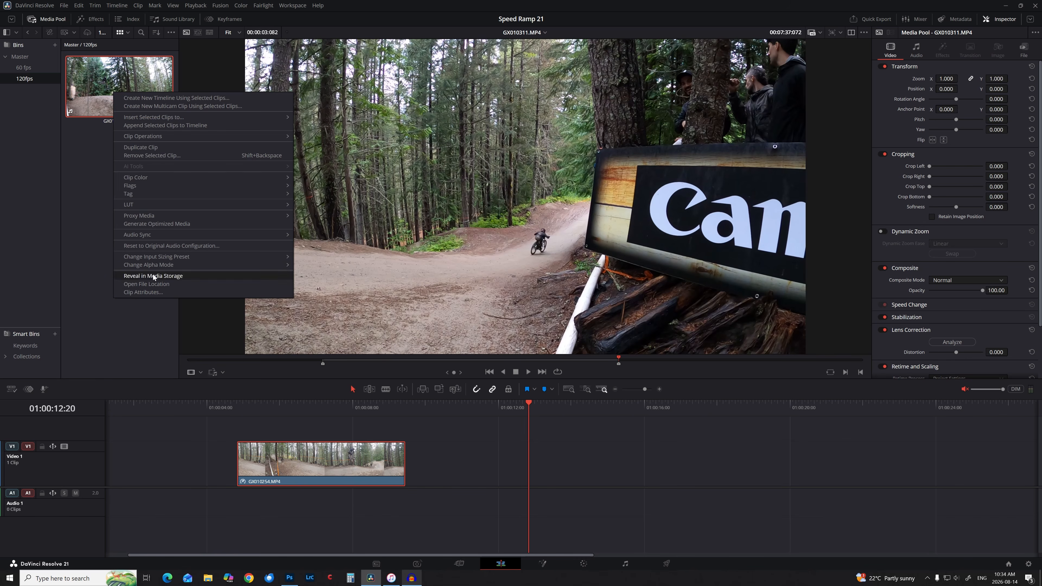
pyautogui.click(154, 292)
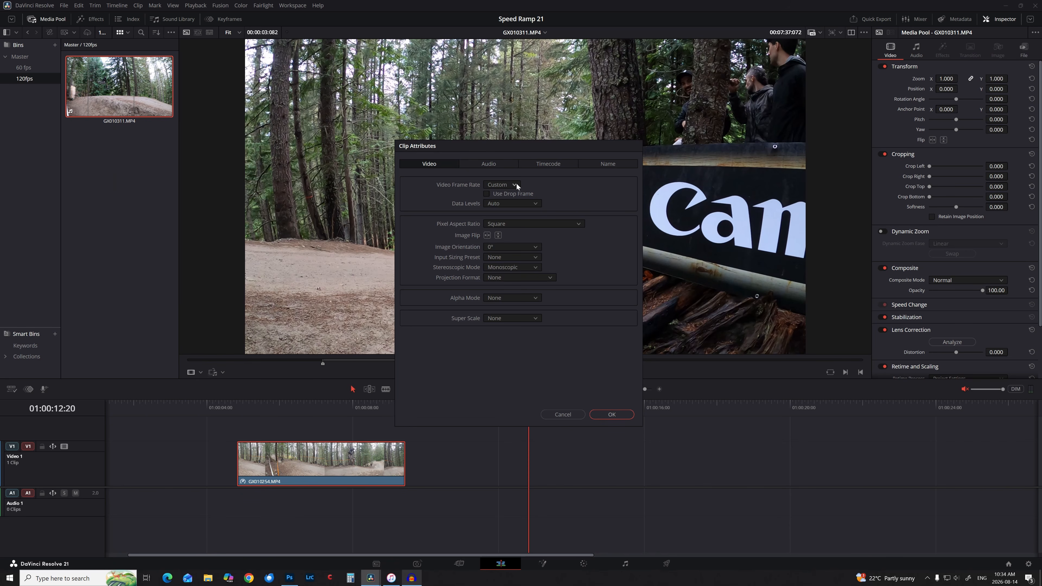
pyautogui.click(499, 186)
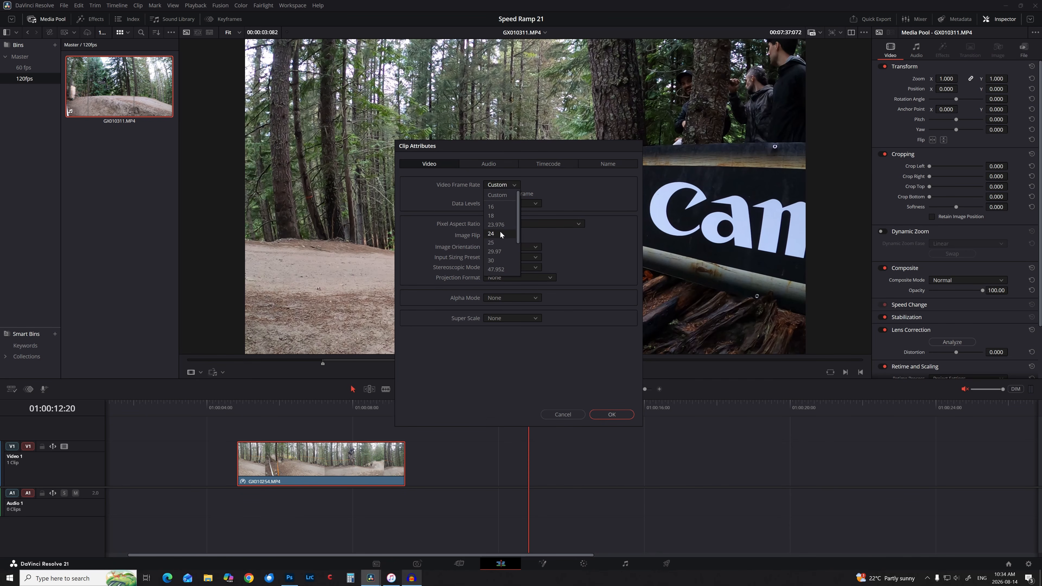
pyautogui.moveTo(519, 224); pyautogui.dragTo(517, 262)
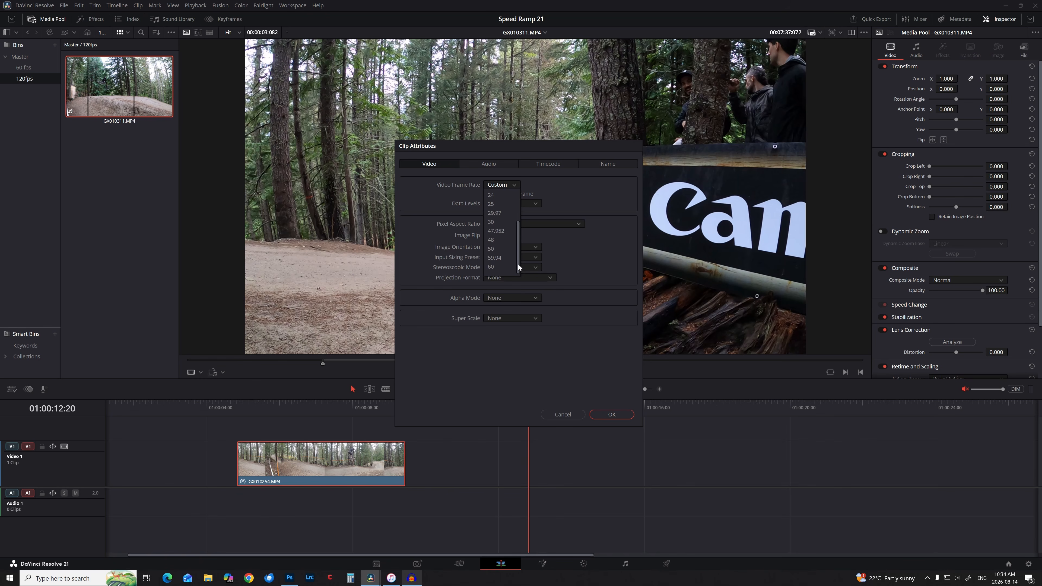
pyautogui.click(488, 233)
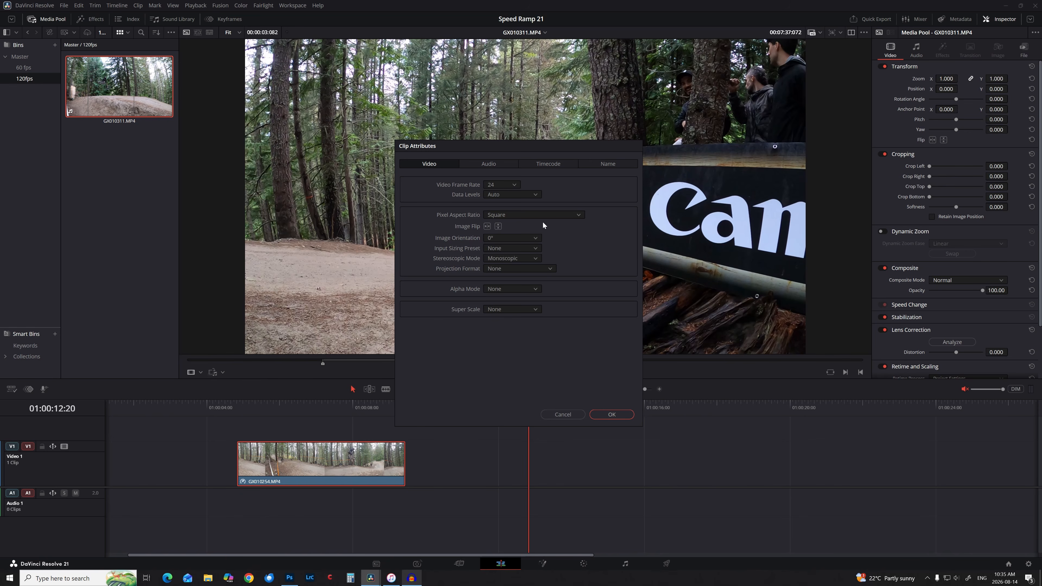
pyautogui.click(612, 414)
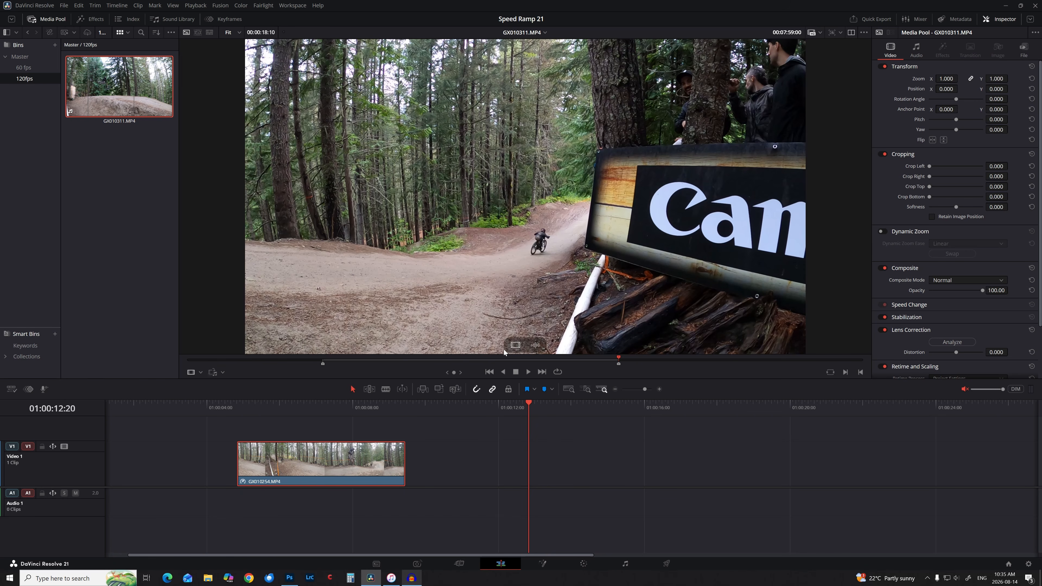
pyautogui.moveTo(516, 344)
pyautogui.moveTo(516, 345); pyautogui.dragTo(719, 469)
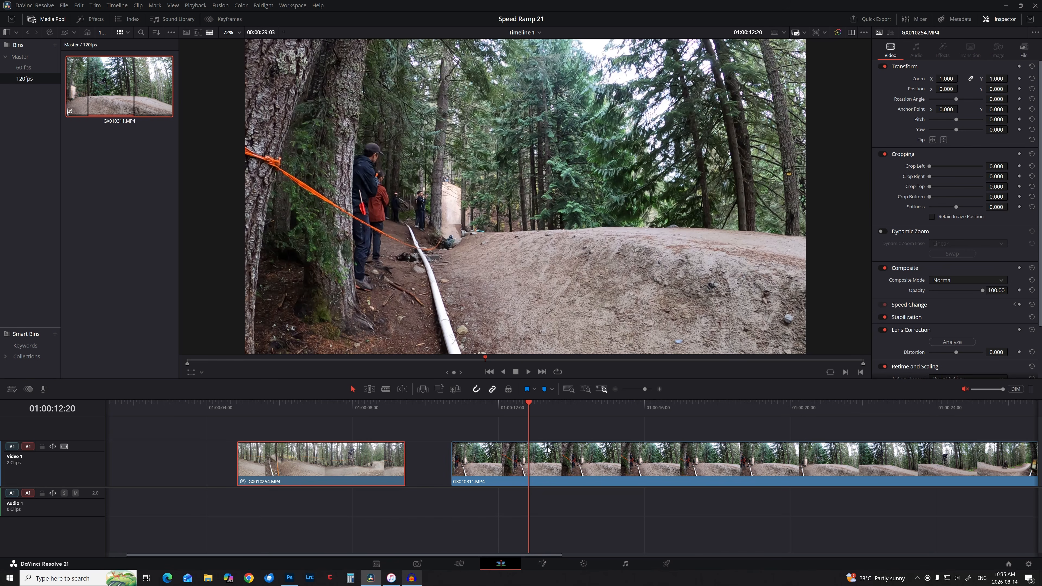
# Select GX010311.MP4, play it back near the jump, and show its Retime Controls at 100%.
pyautogui.click(564, 453)
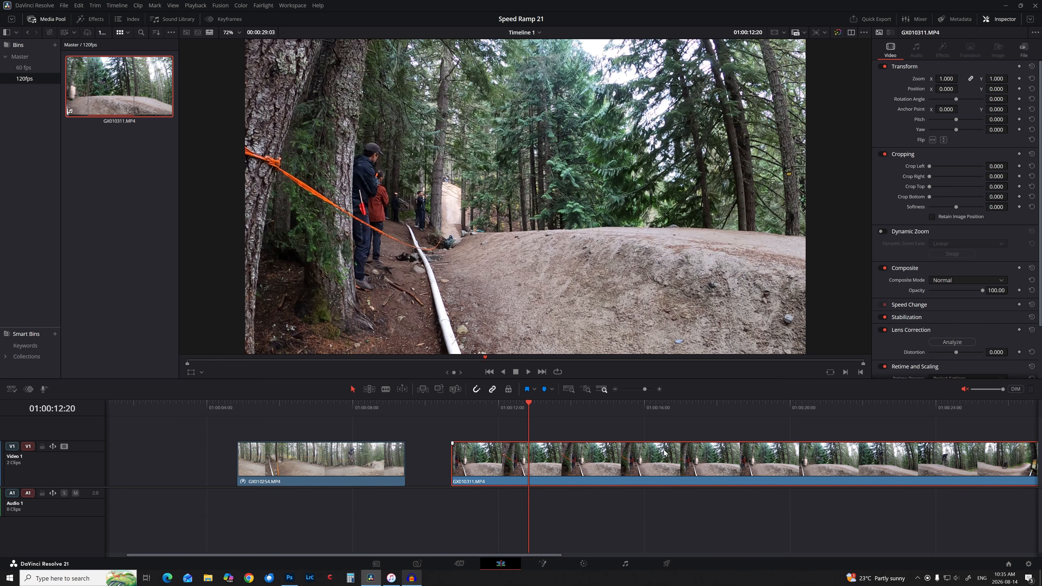
pyautogui.click(486, 406)
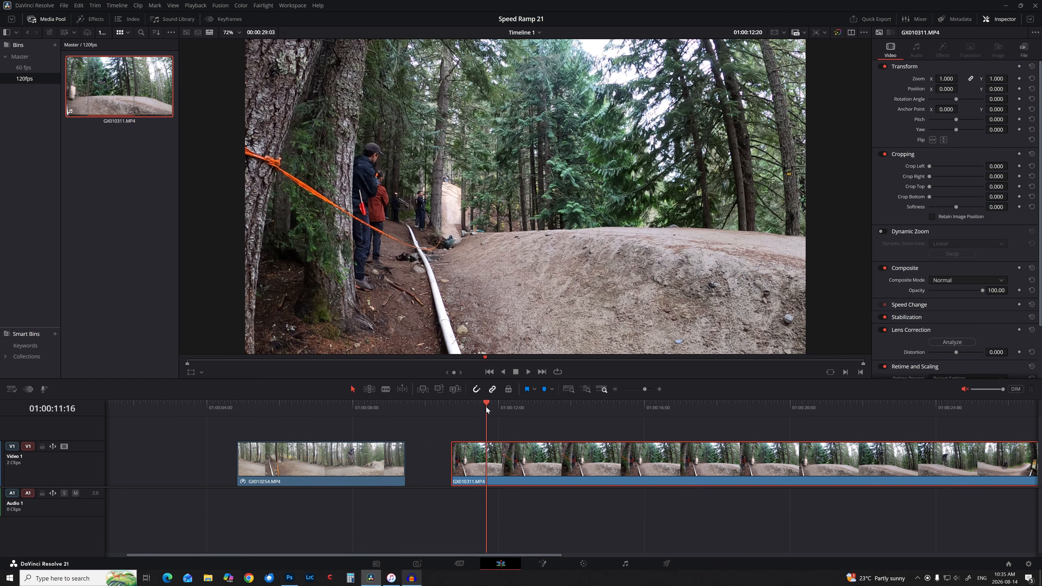
pyautogui.press('space')
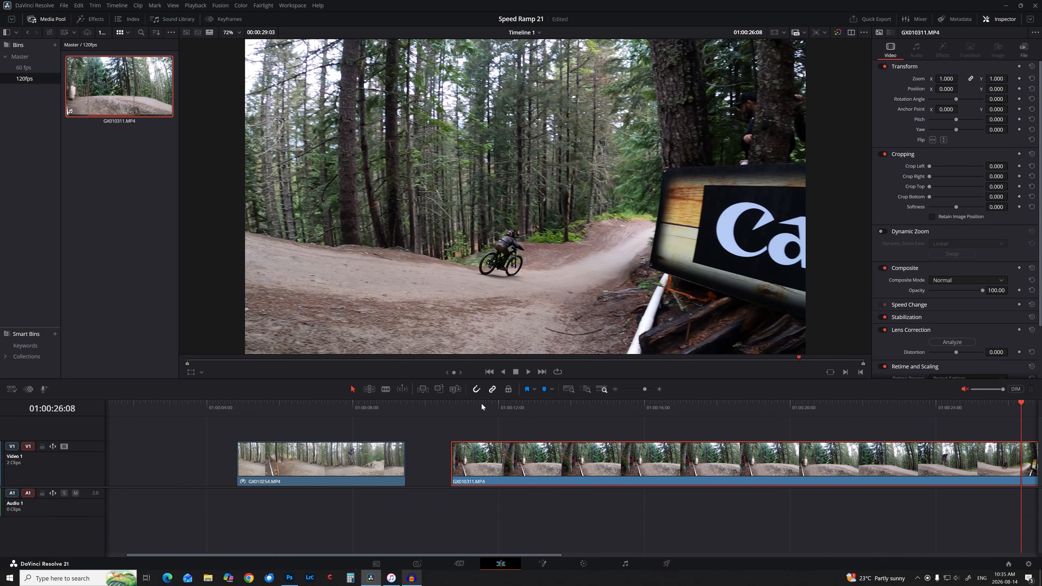
pyautogui.moveTo(568, 405); pyautogui.dragTo(527, 408)
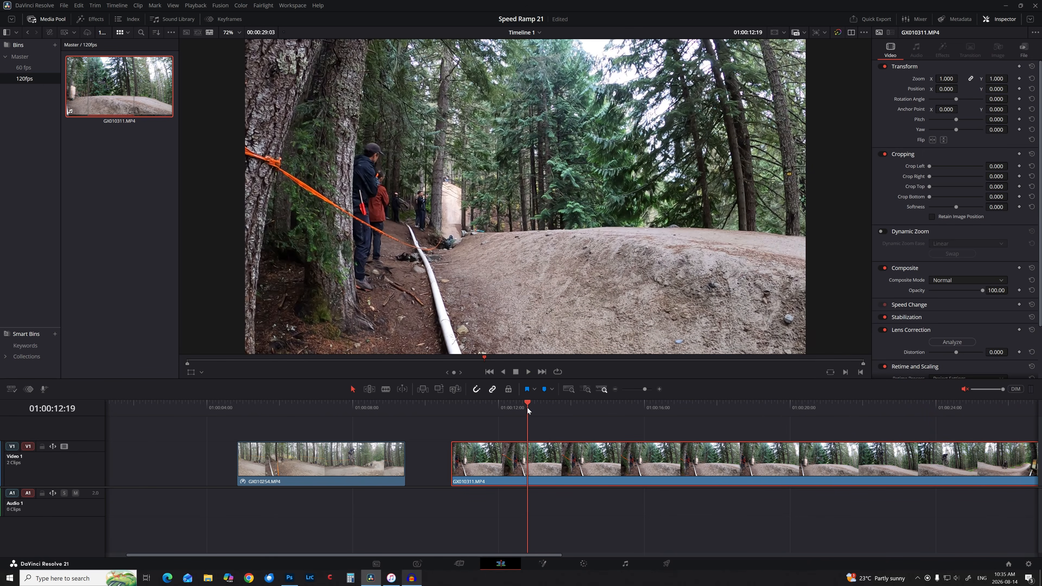
pyautogui.hotkey('ctrl', 'r')
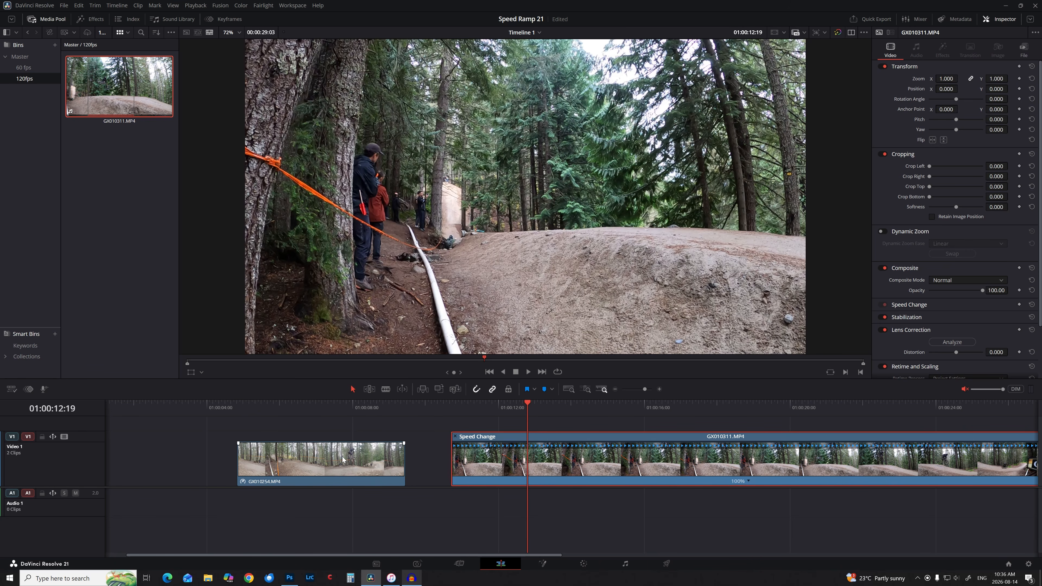
# Change GX010311.MP4's speed to 400% from the retime menu.
pyautogui.click(748, 482)
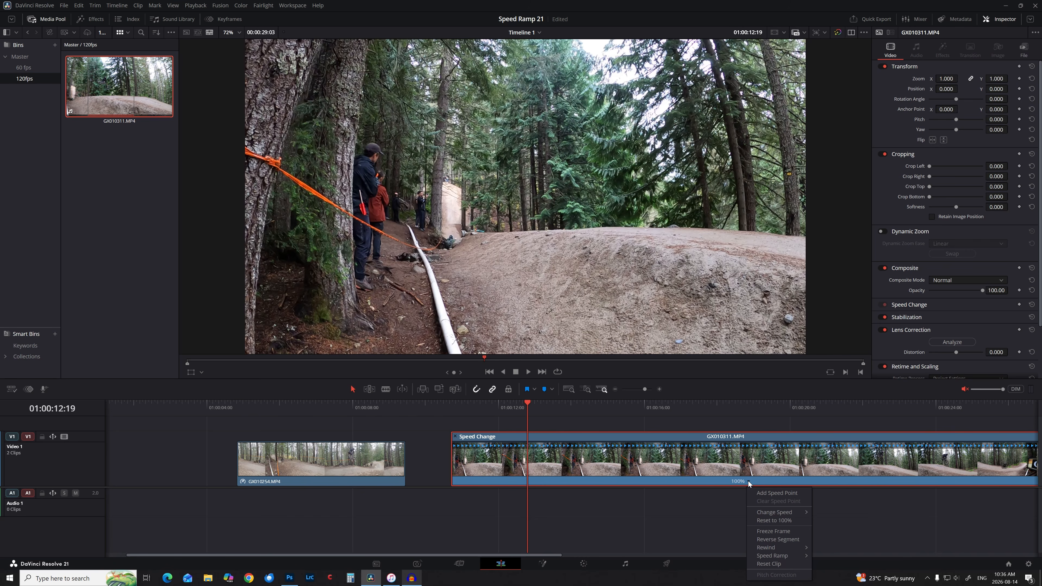
pyautogui.moveTo(759, 515)
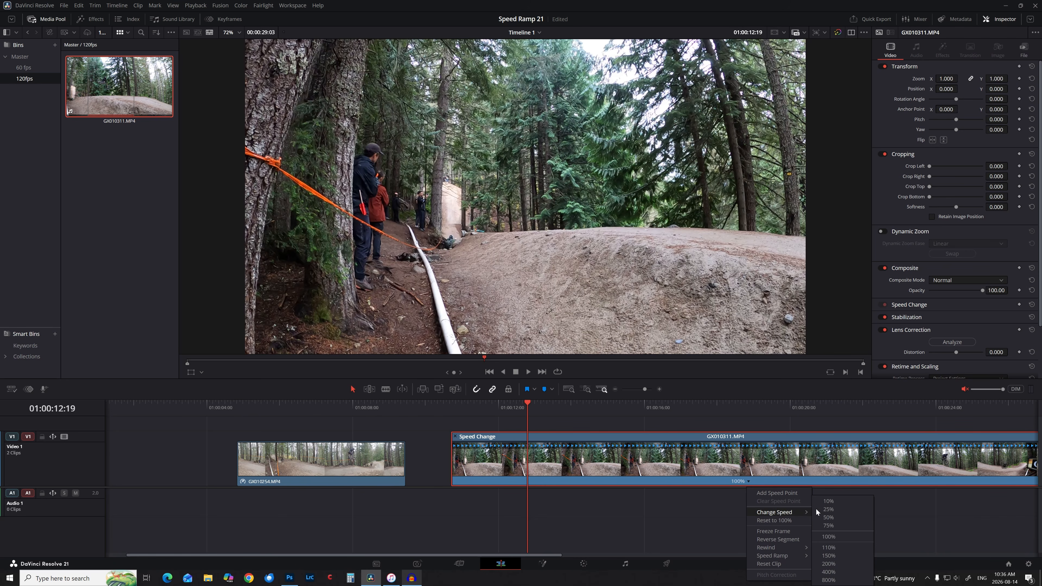
pyautogui.click(833, 572)
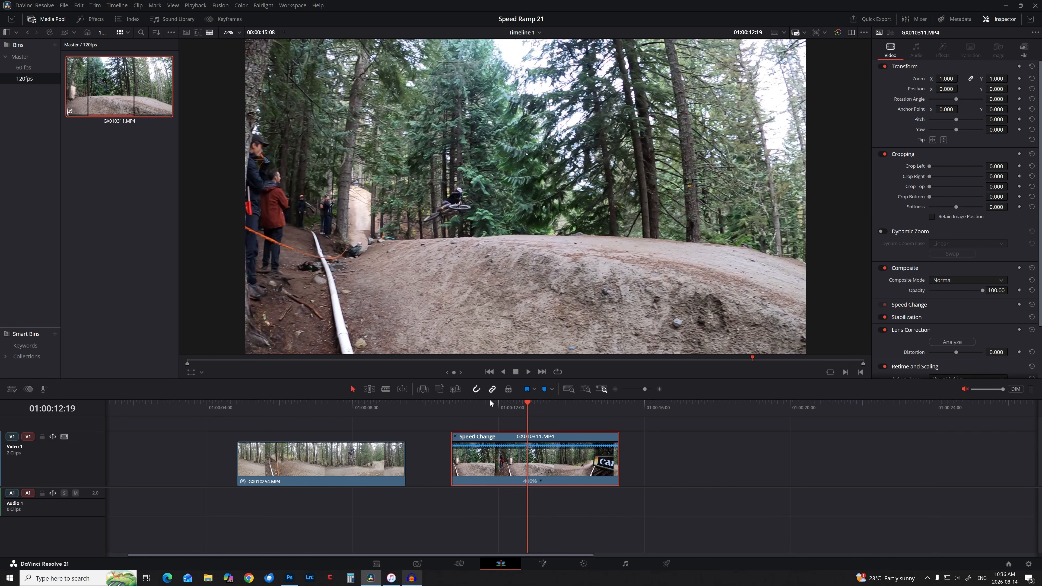
# Drag the clip's retime end left to raise its speed to about 476%, then play it back.
pyautogui.moveTo(474, 403); pyautogui.dragTo(463, 404)
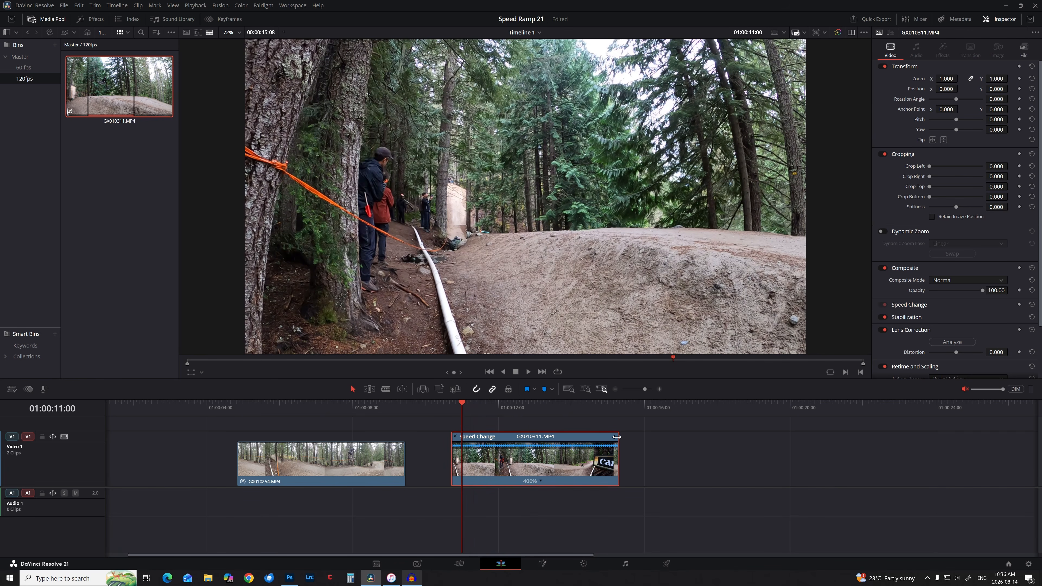
pyautogui.moveTo(616, 438); pyautogui.dragTo(583, 440)
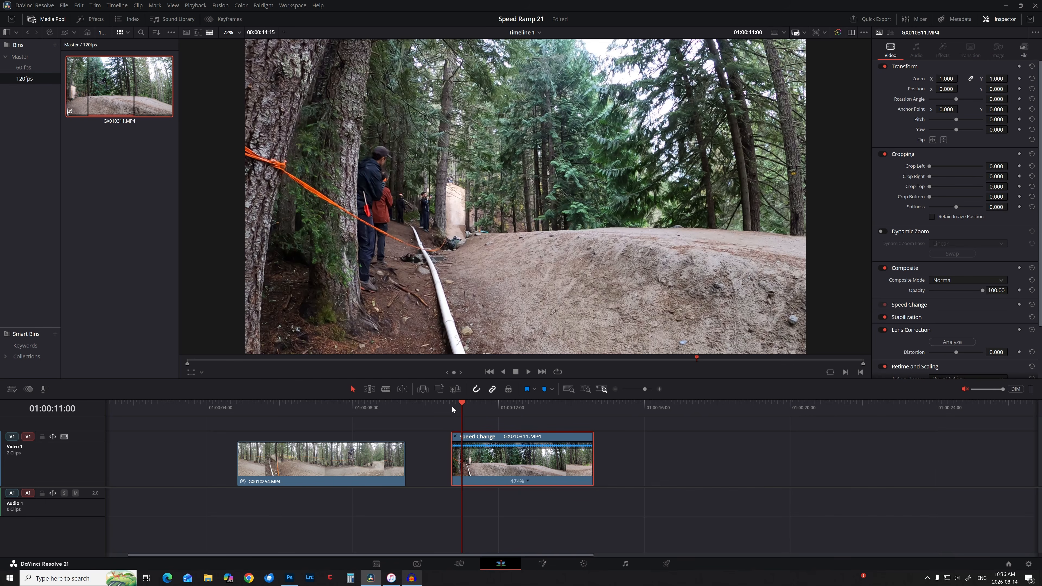
pyautogui.moveTo(452, 405); pyautogui.dragTo(446, 404)
pyautogui.press('space')
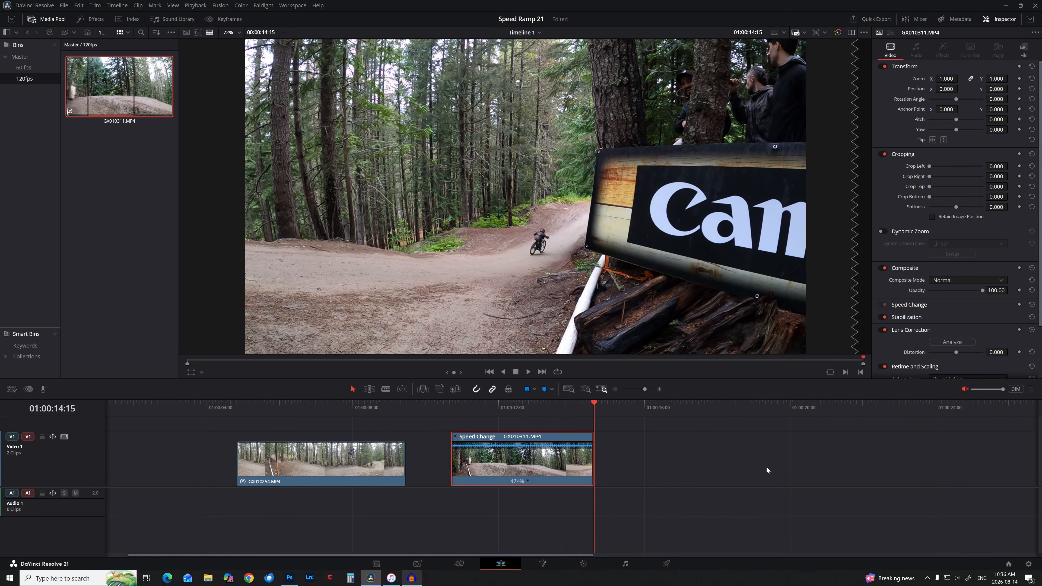
# Extend the clip's retime end slightly to lower its speed, then play it back.
pyautogui.click(568, 404)
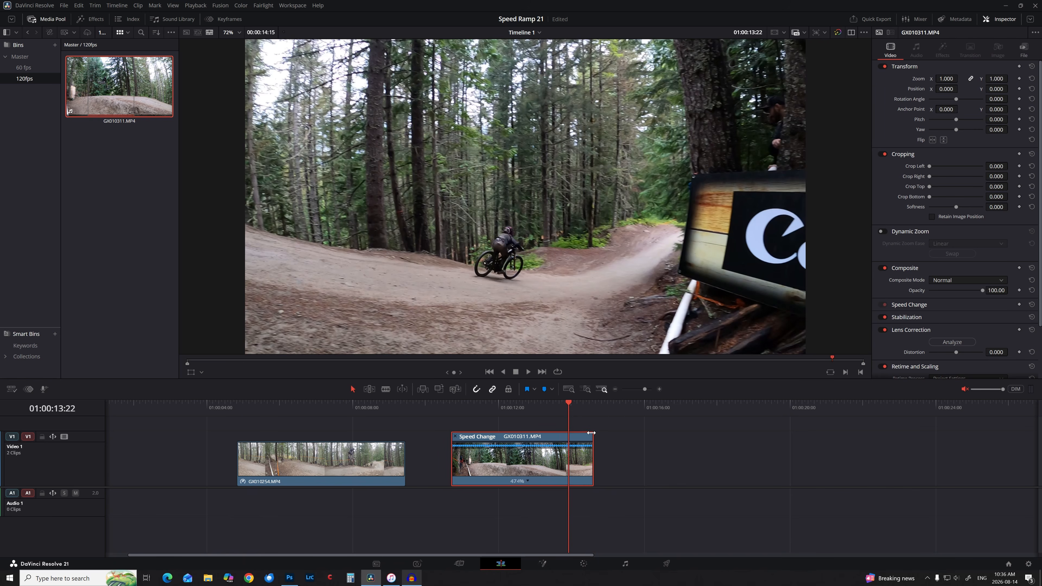
pyautogui.moveTo(591, 438); pyautogui.dragTo(597, 446)
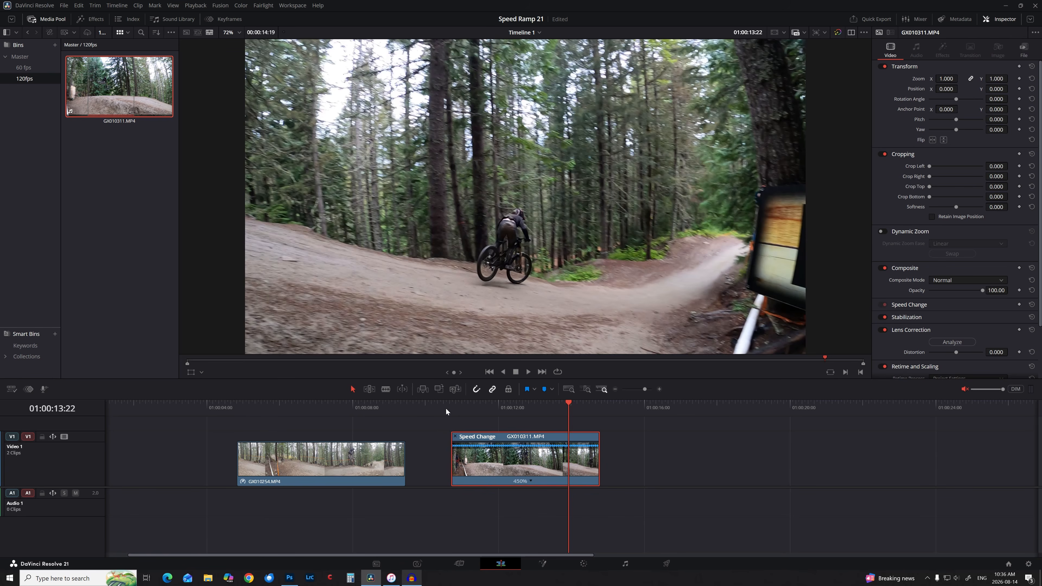
pyautogui.click(444, 409)
pyautogui.press('space')
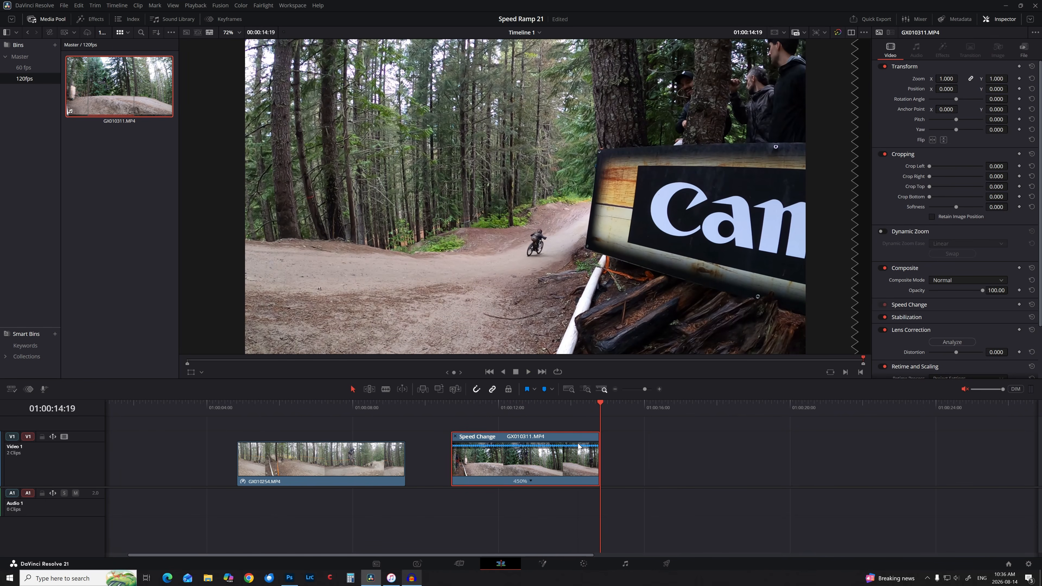
# Stretch the clip further to 429%, replay it, and scrub to where the jump starts.
pyautogui.click(569, 405)
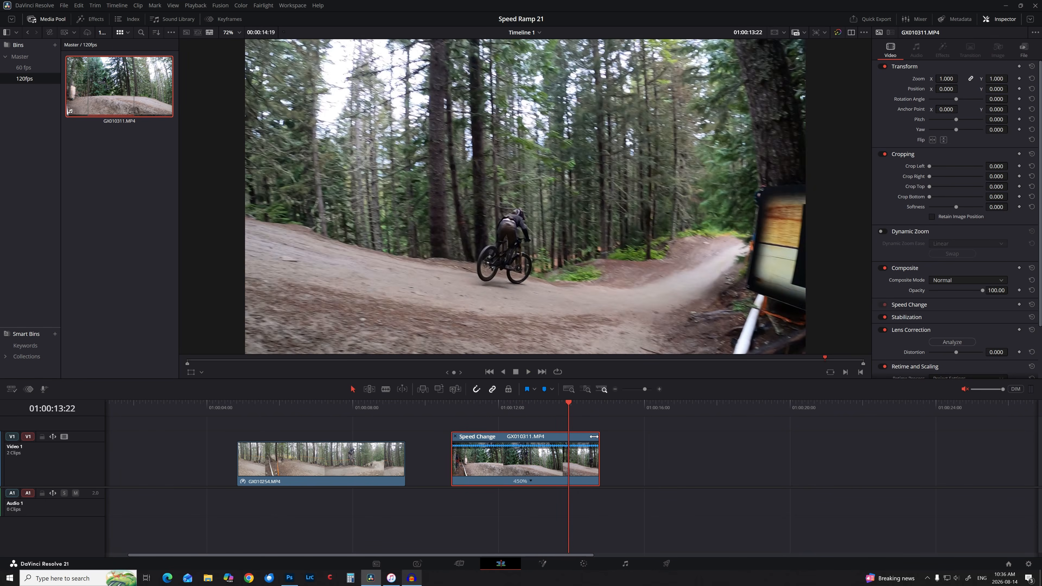
pyautogui.moveTo(594, 436); pyautogui.dragTo(600, 440)
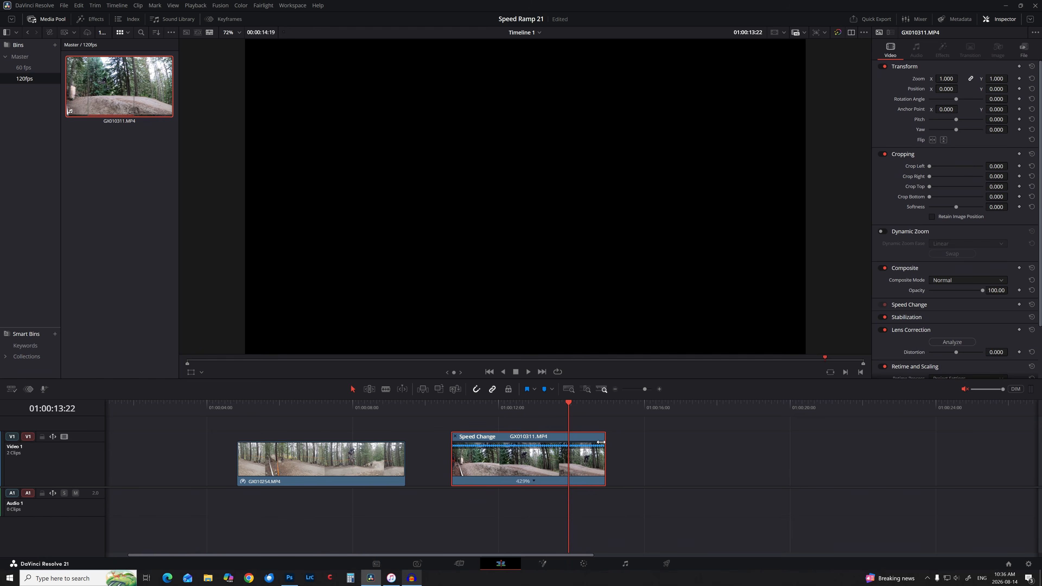
pyautogui.click(445, 406)
pyautogui.press('space')
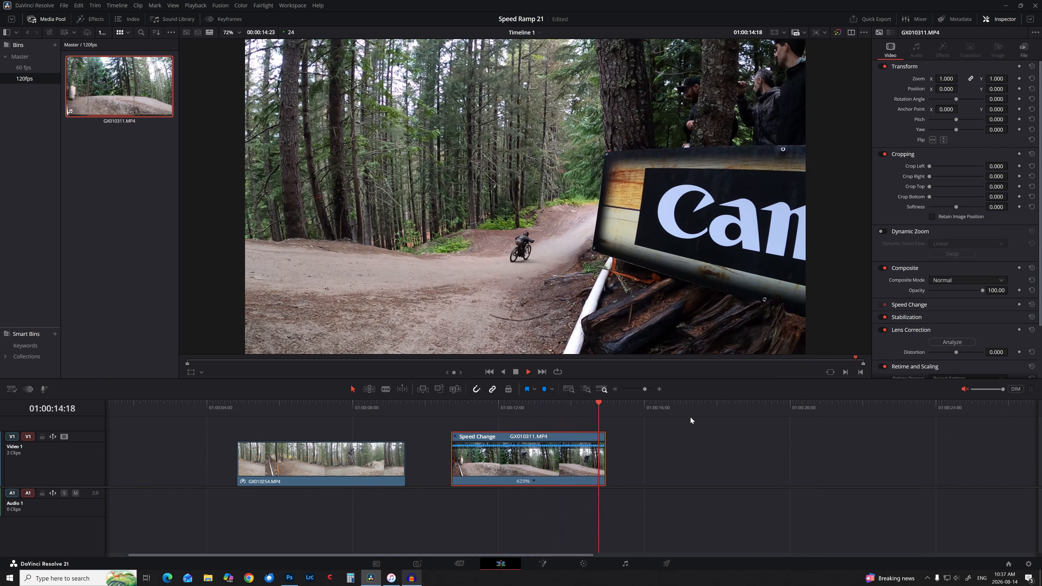
pyautogui.click(442, 405)
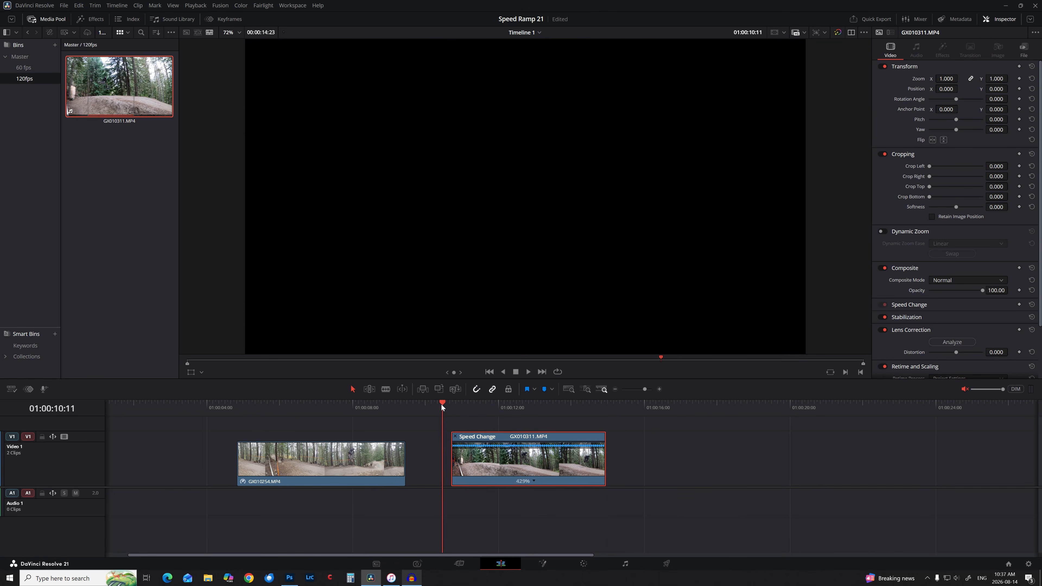
pyautogui.press('space')
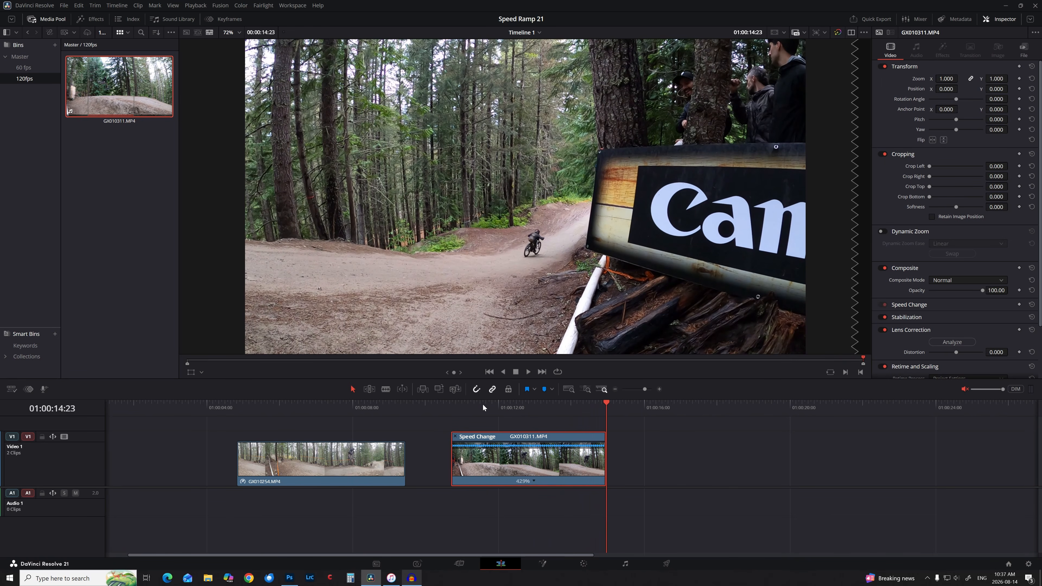
pyautogui.moveTo(482, 404); pyautogui.dragTo(524, 444)
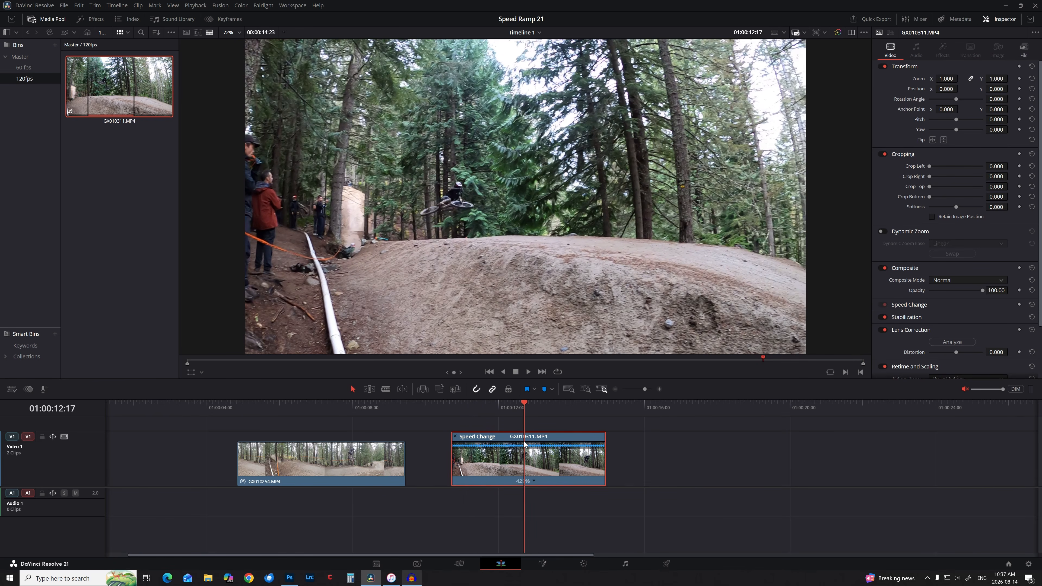
# Add a speed point at the takeoff and step forward to the landing frame 01:00:13:21.
pyautogui.click(535, 482)
pyautogui.click(565, 493)
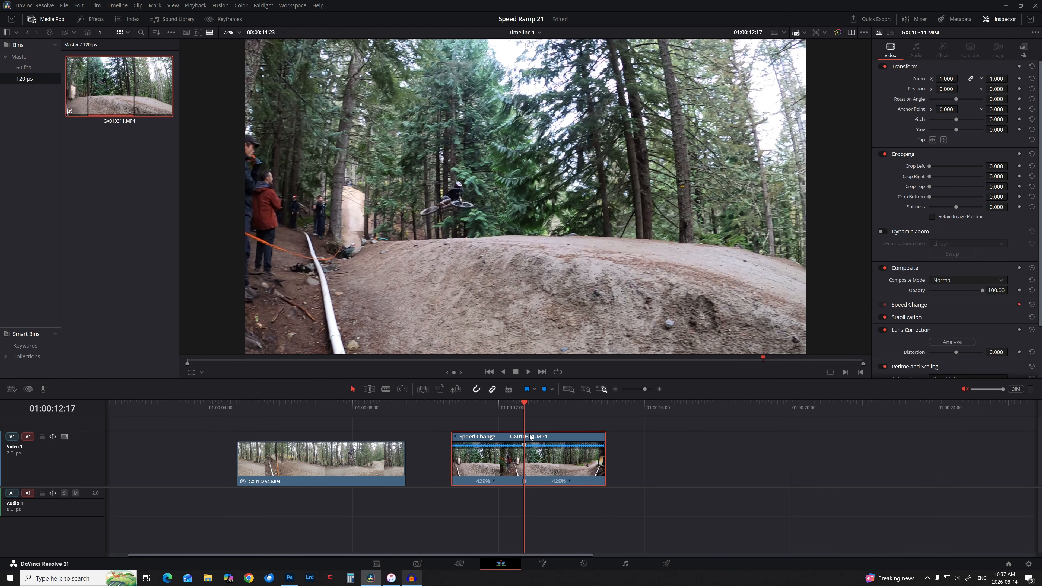
pyautogui.moveTo(524, 408); pyautogui.dragTo(547, 410)
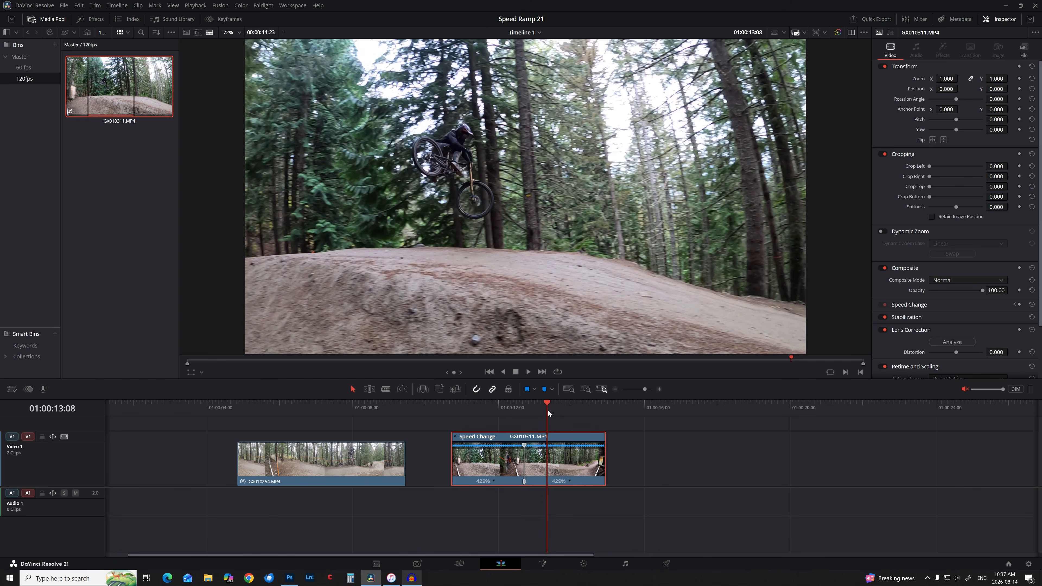
pyautogui.press('Right')
pyautogui.press('Right')
pyautogui.press('Right')
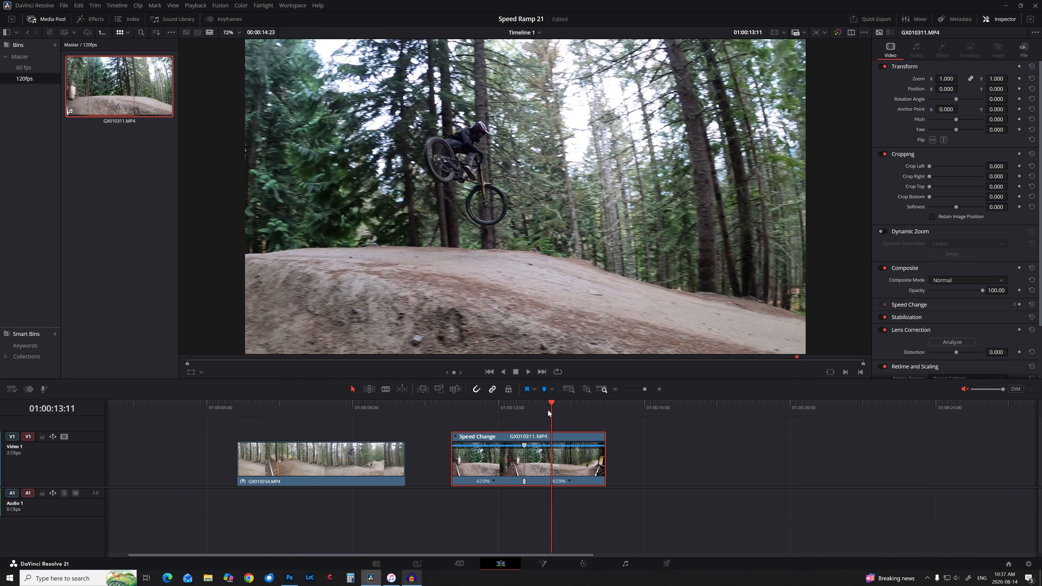
pyautogui.press('Right')
pyautogui.press('Right')
pyautogui.press('Right')
pyautogui.press('Right')
pyautogui.press('Right')
pyautogui.press('Right')
pyautogui.press('Right')
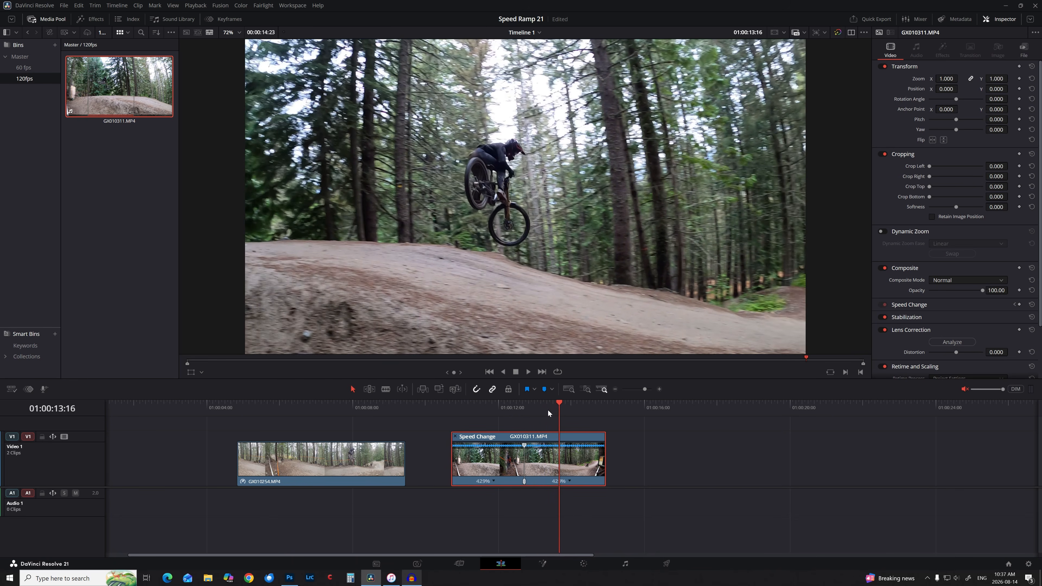
pyautogui.press('Right')
pyautogui.press('Right')
pyautogui.press('Right')
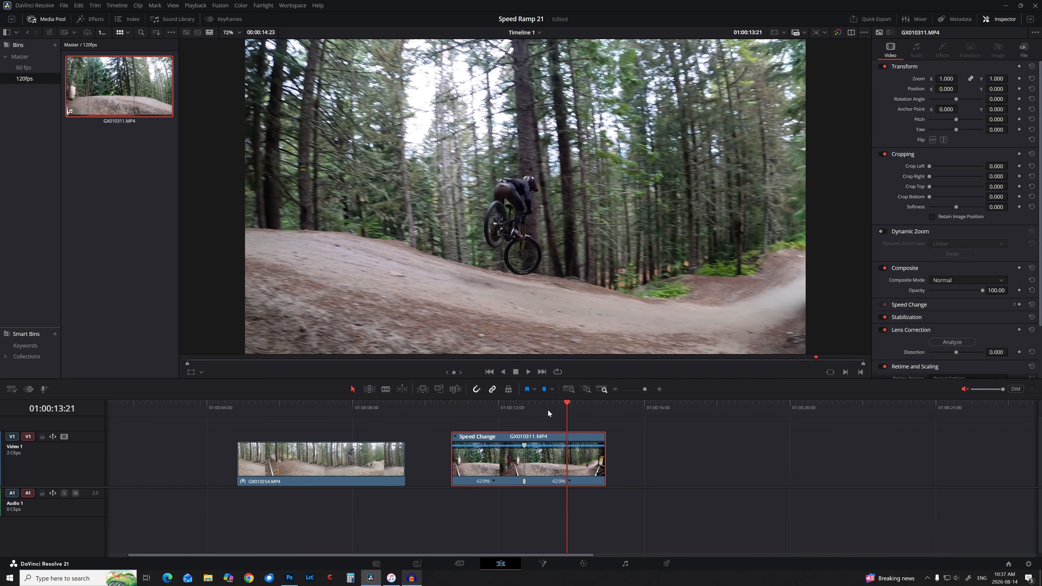
pyautogui.press('Right')
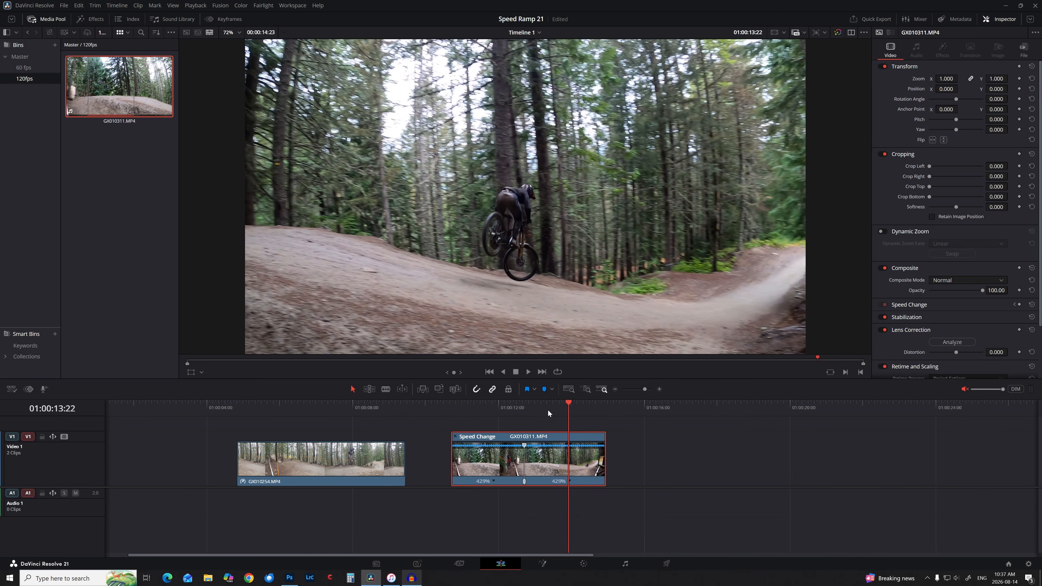
pyautogui.press('Left')
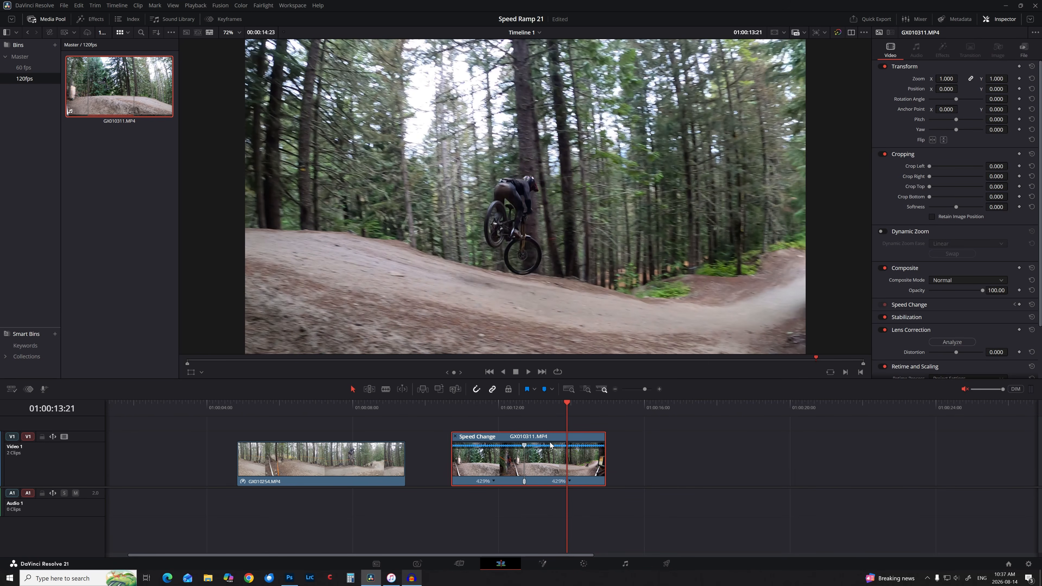
# Add a speed point at the landing and bring up the middle jump section's Change Speed options.
pyautogui.click(570, 481)
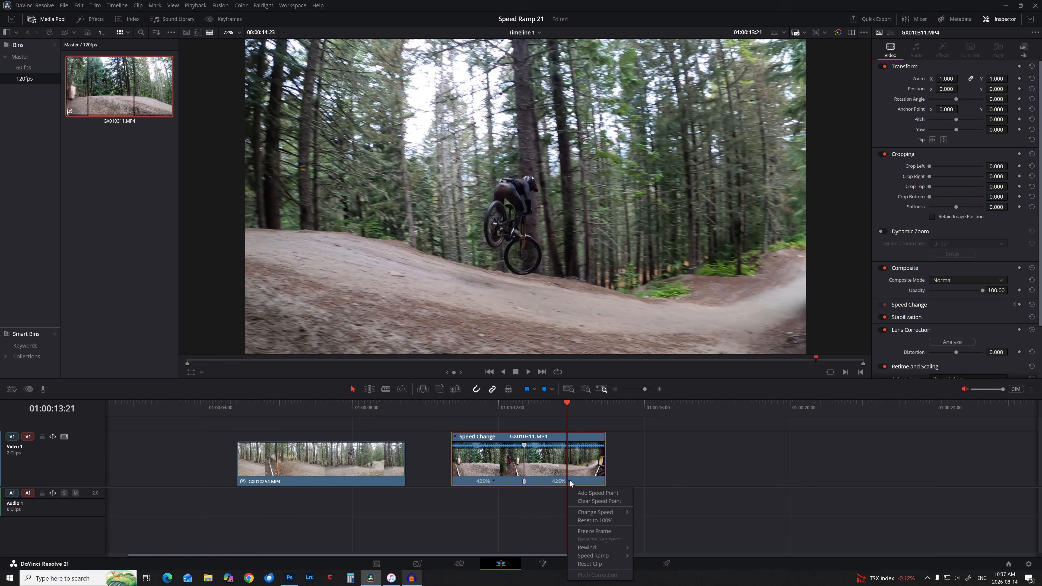
pyautogui.click(585, 494)
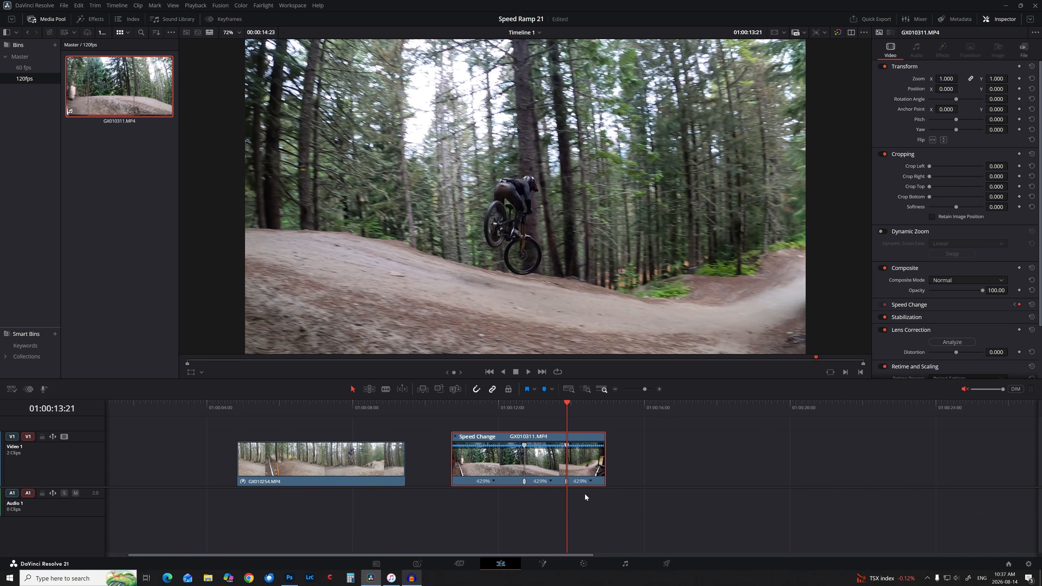
pyautogui.click(550, 481)
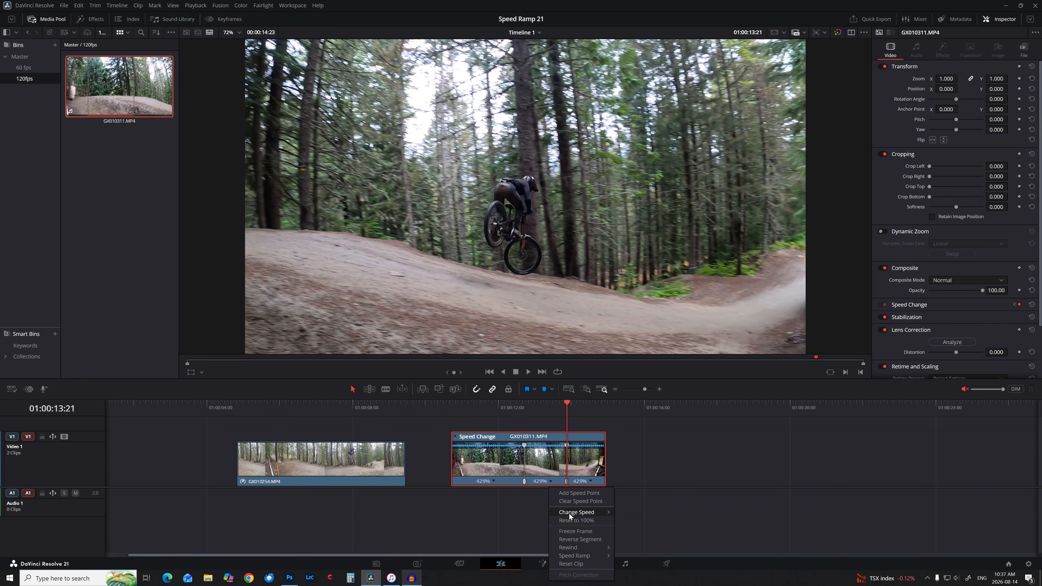
pyautogui.moveTo(569, 514)
pyautogui.click(648, 537)
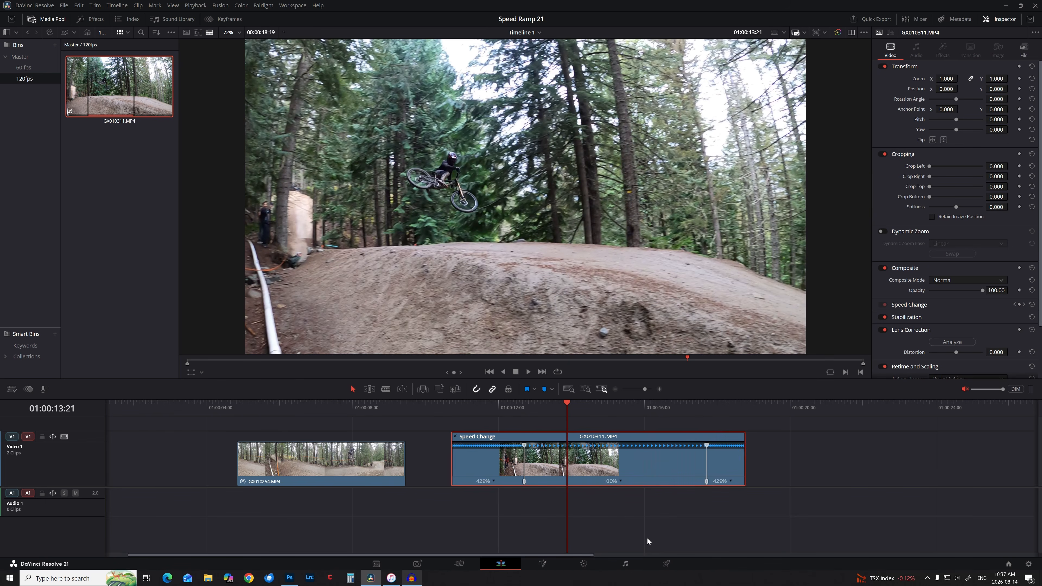
pyautogui.click(445, 405)
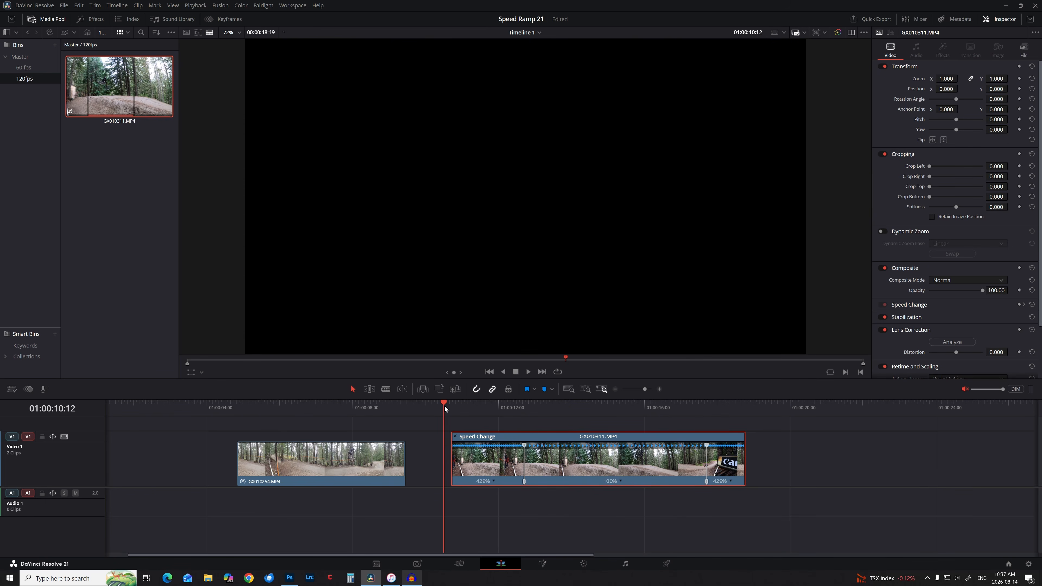
pyautogui.press('space')
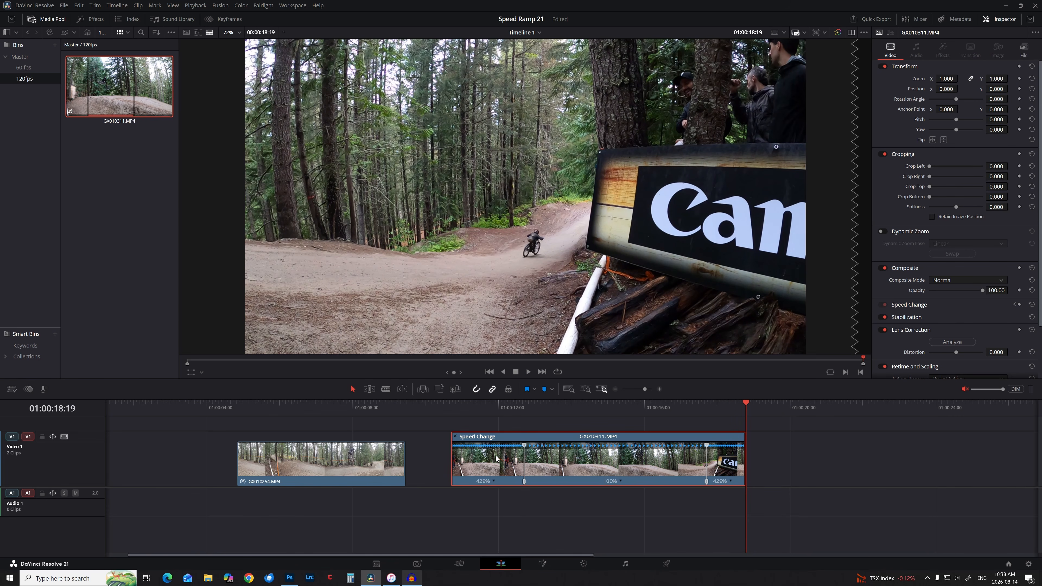
pyautogui.moveTo(542, 407); pyautogui.dragTo(494, 424)
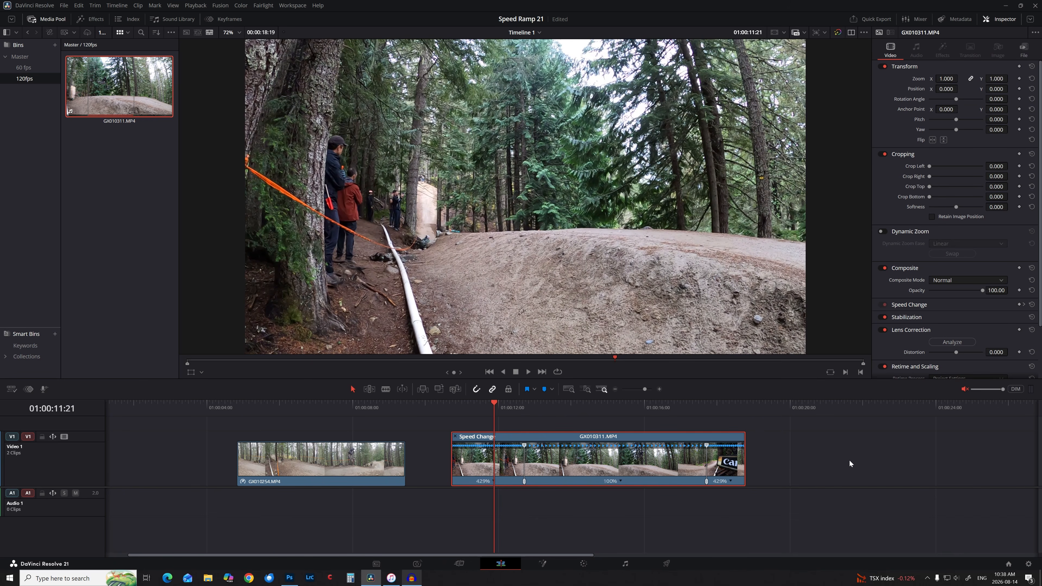
pyautogui.press('space')
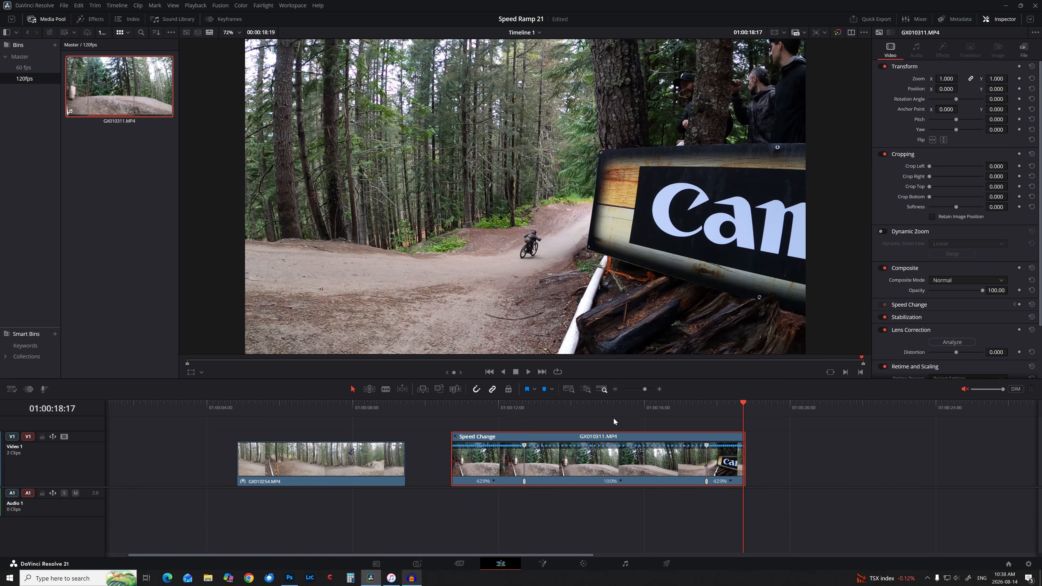
pyautogui.click(613, 407)
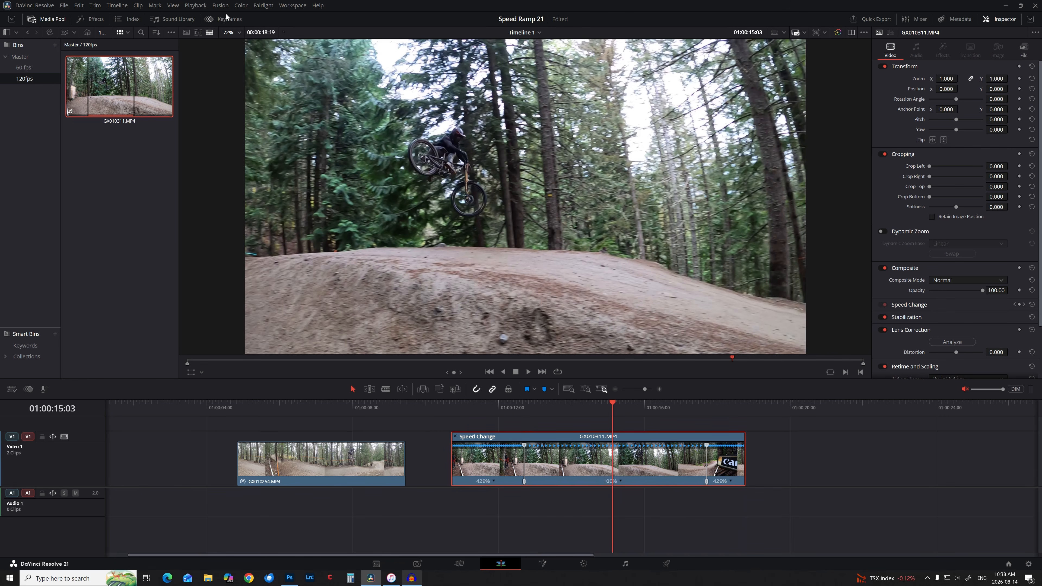
# Float the Keyframe Editor to the left of the viewer and select all Retime Speed keyframes.
pyautogui.click(226, 20)
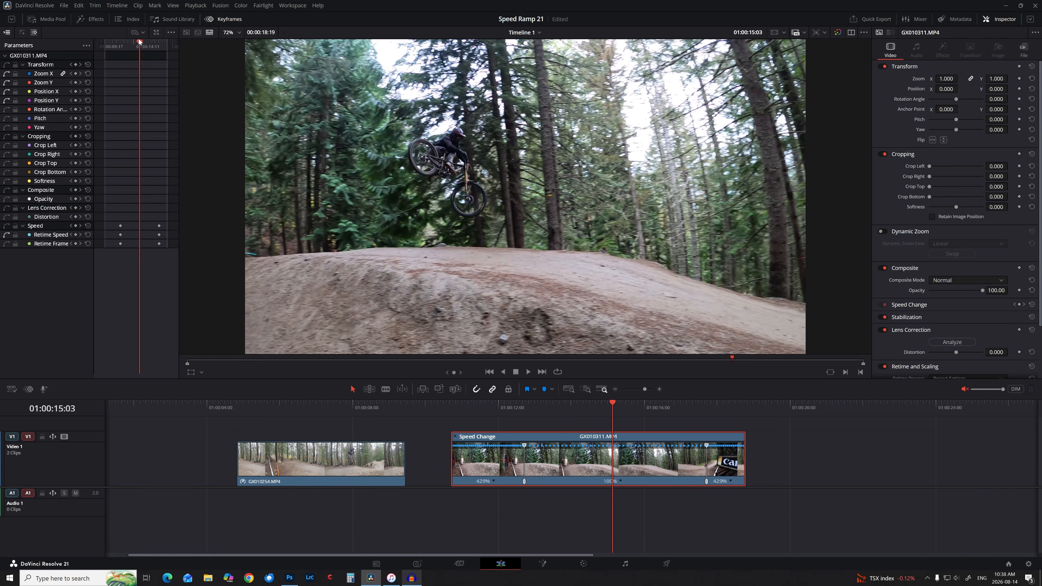
pyautogui.click(157, 33)
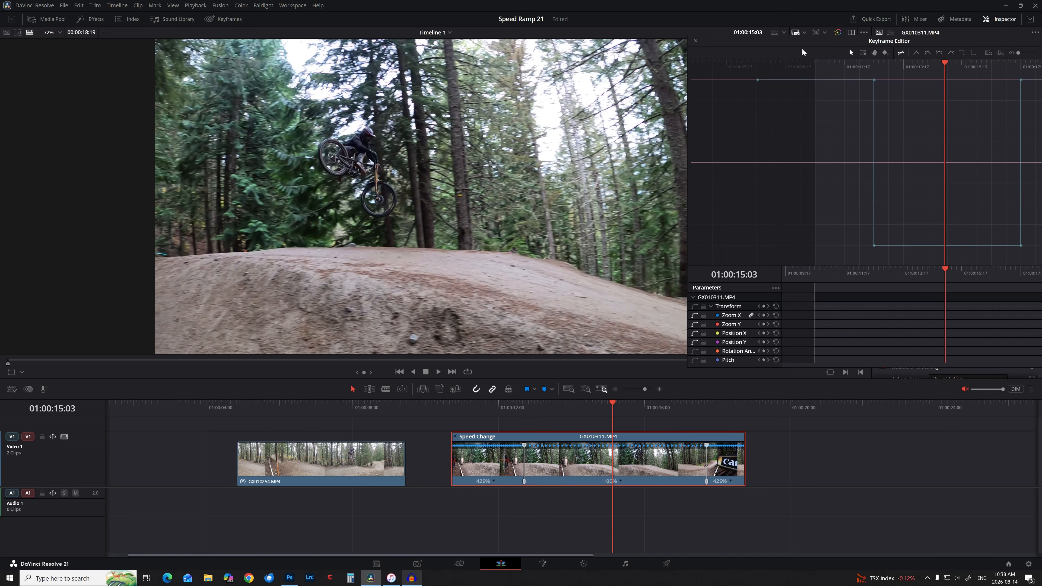
pyautogui.moveTo(801, 45); pyautogui.dragTo(132, 61)
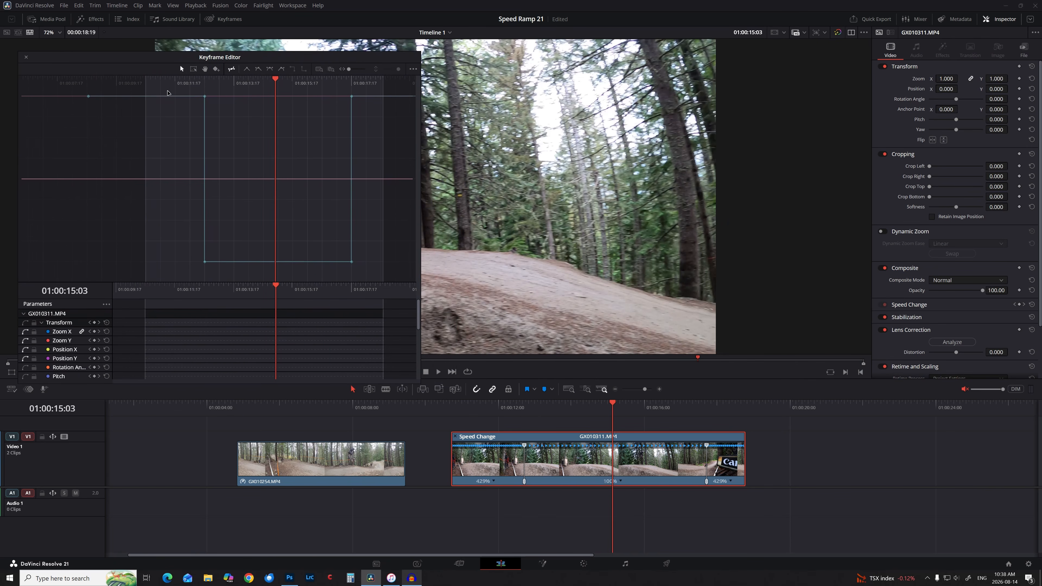
pyautogui.moveTo(167, 93); pyautogui.dragTo(376, 279)
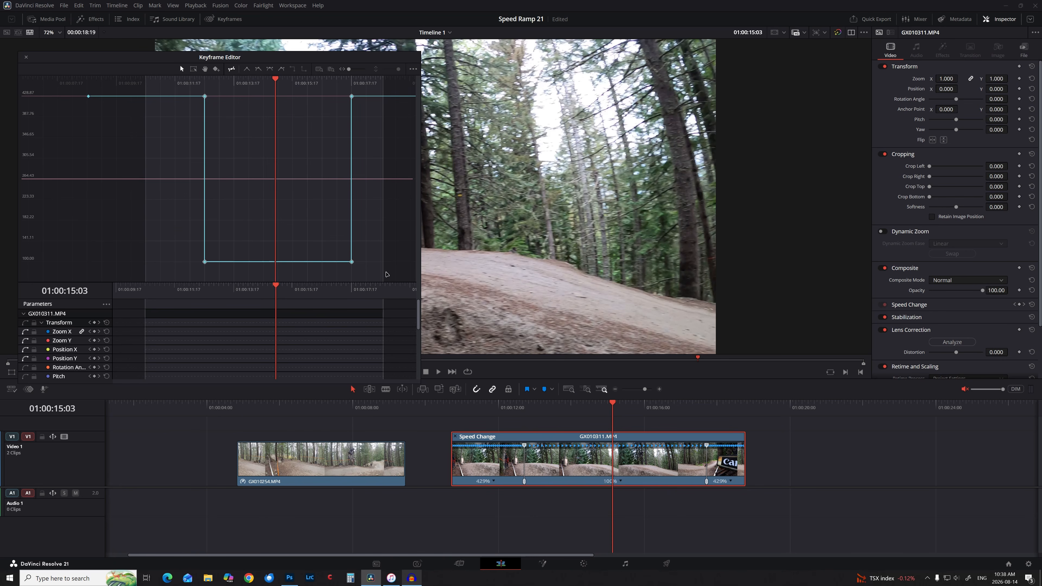
# Ease the speed keyframes into curves and steepen the ramps into the jump and after the landing.
pyautogui.click(270, 69)
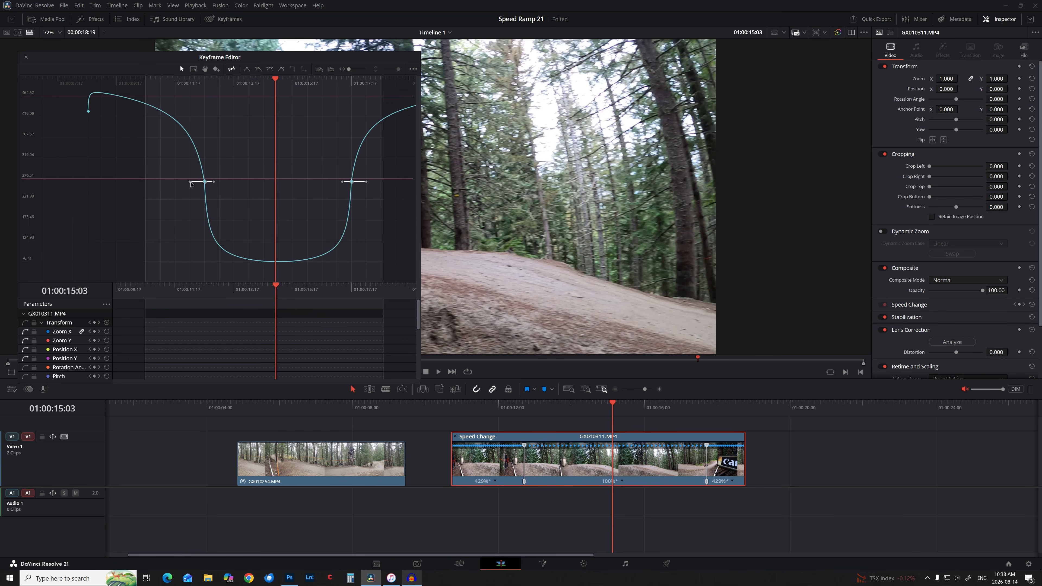
pyautogui.moveTo(191, 184); pyautogui.dragTo(207, 180)
pyautogui.moveTo(351, 181)
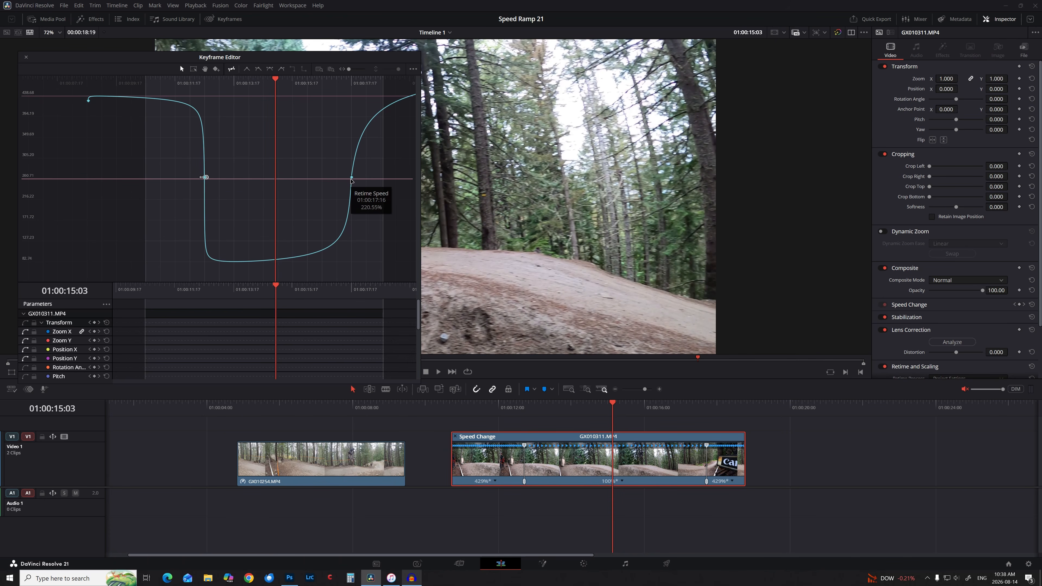
pyautogui.click(351, 178)
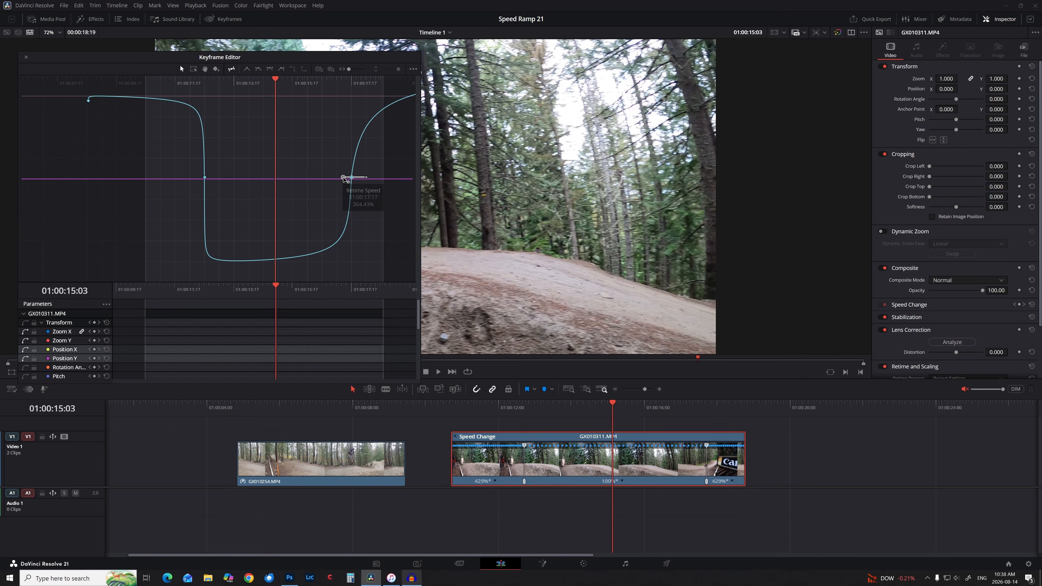
pyautogui.moveTo(344, 178); pyautogui.dragTo(350, 178)
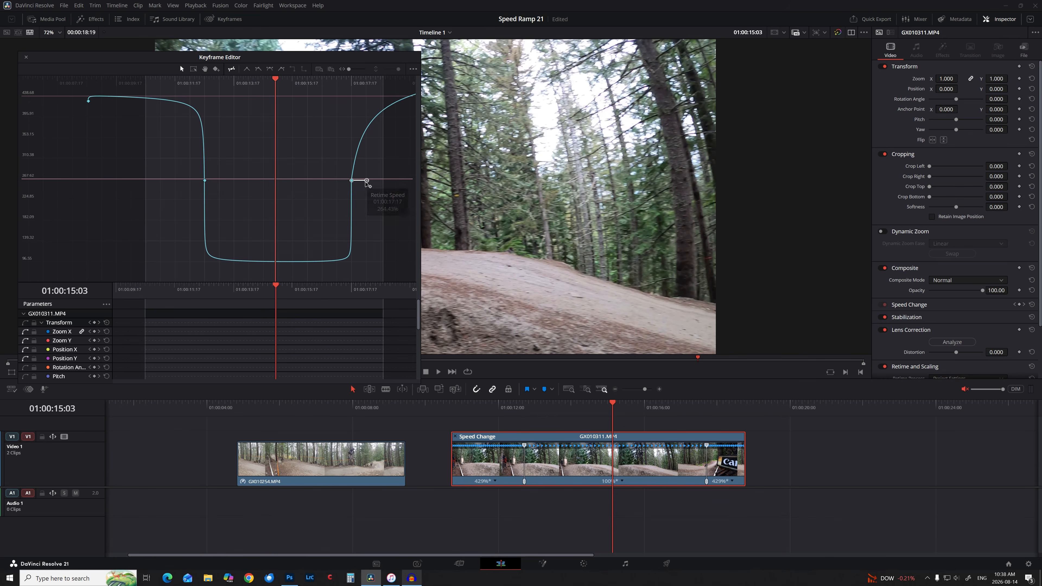
pyautogui.moveTo(366, 183); pyautogui.dragTo(352, 183)
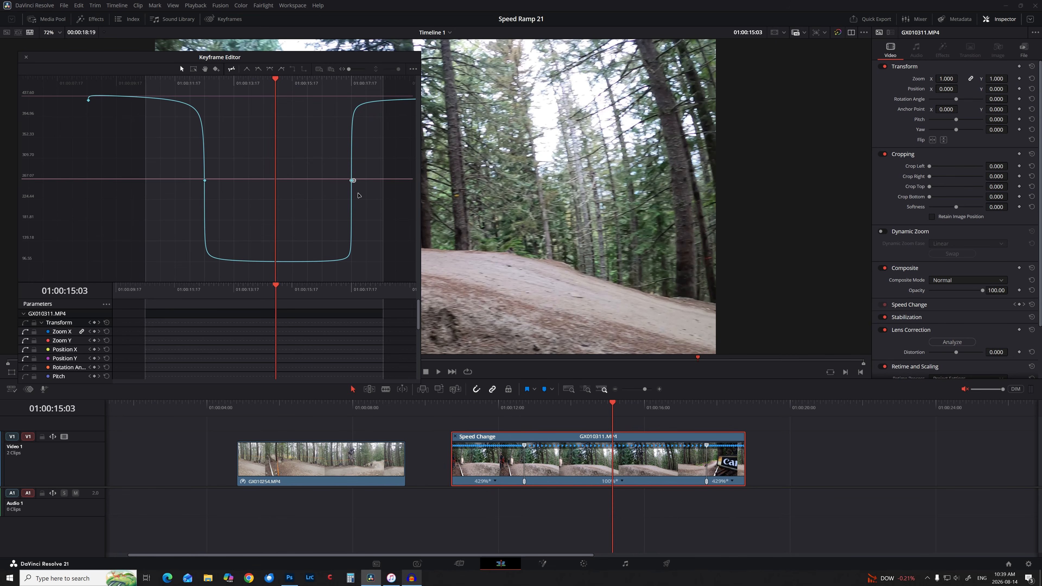
# Reselect the left keyframe, zoom in, and sharpen the drop at the middle speed keyframe.
pyautogui.click(205, 181)
pyautogui.click(205, 181)
pyautogui.moveTo(348, 69); pyautogui.dragTo(356, 71)
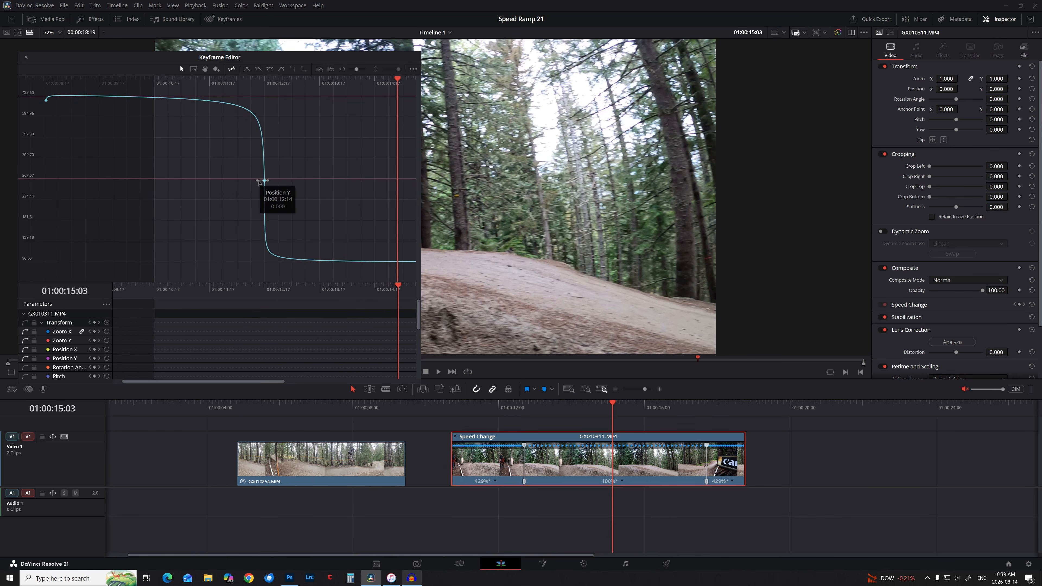
pyautogui.moveTo(258, 181); pyautogui.dragTo(264, 180)
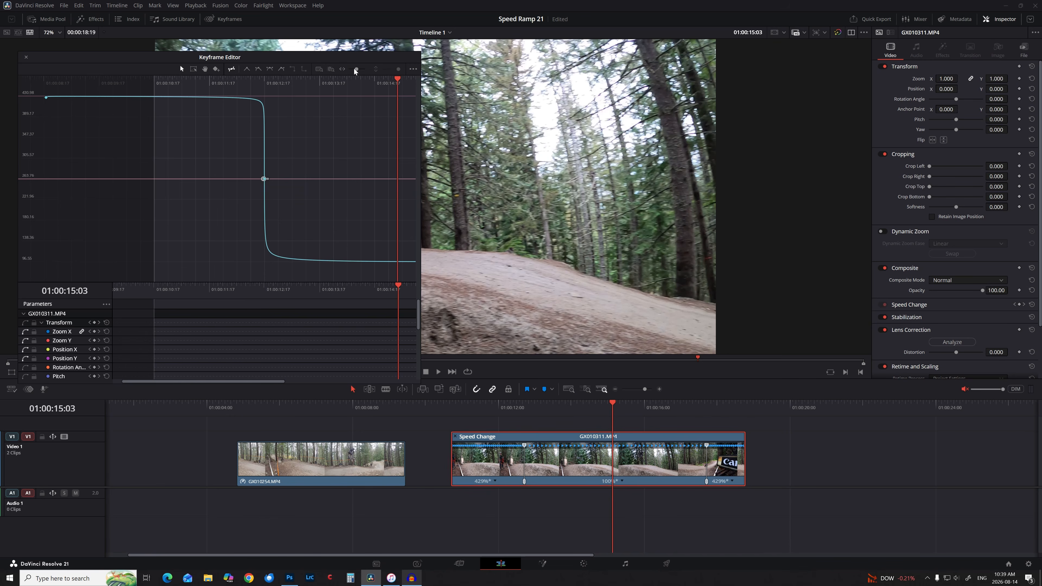
pyautogui.moveTo(355, 70); pyautogui.dragTo(350, 72)
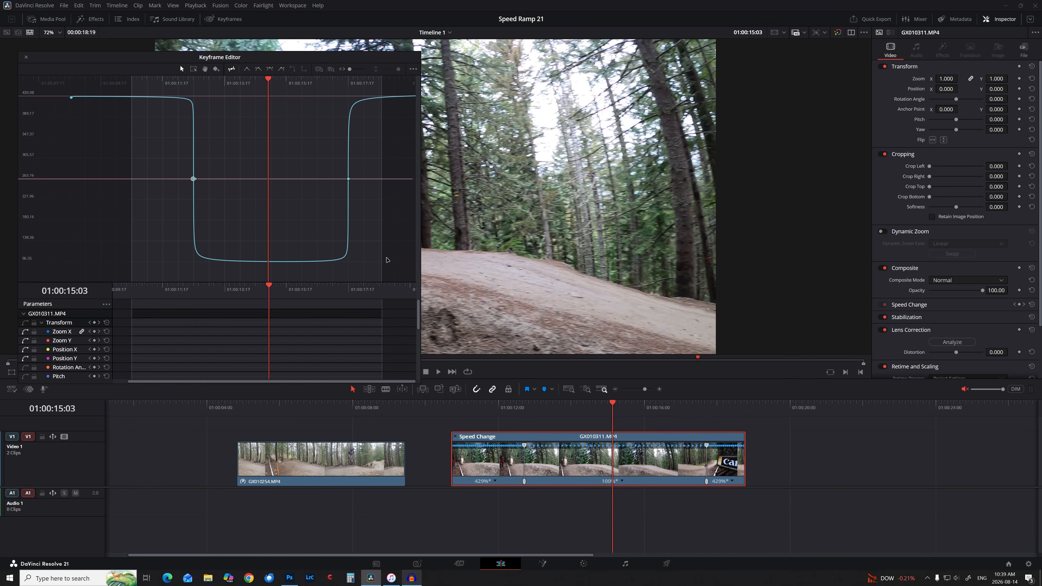
pyautogui.click(26, 57)
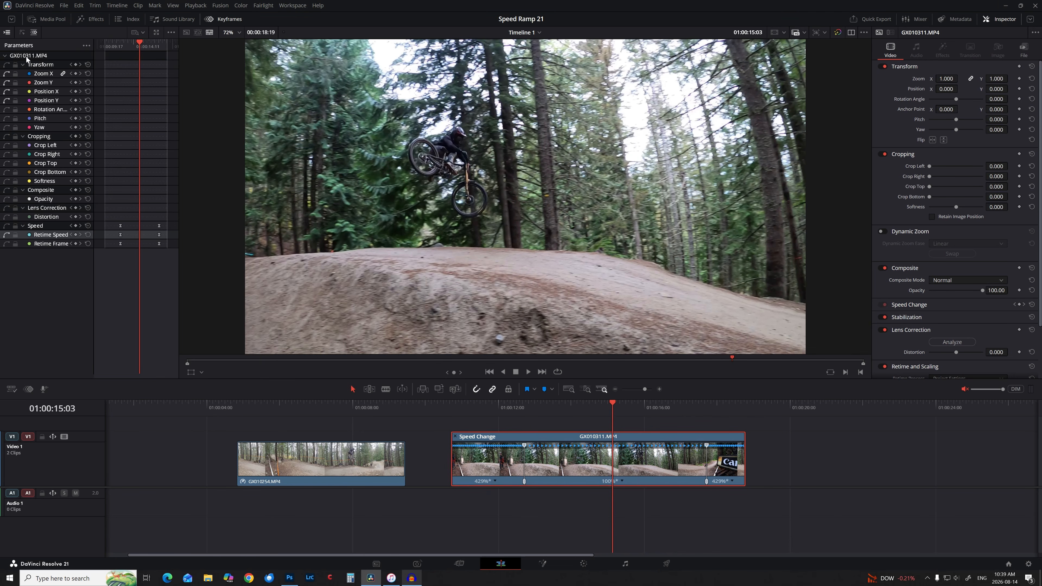
pyautogui.click(441, 405)
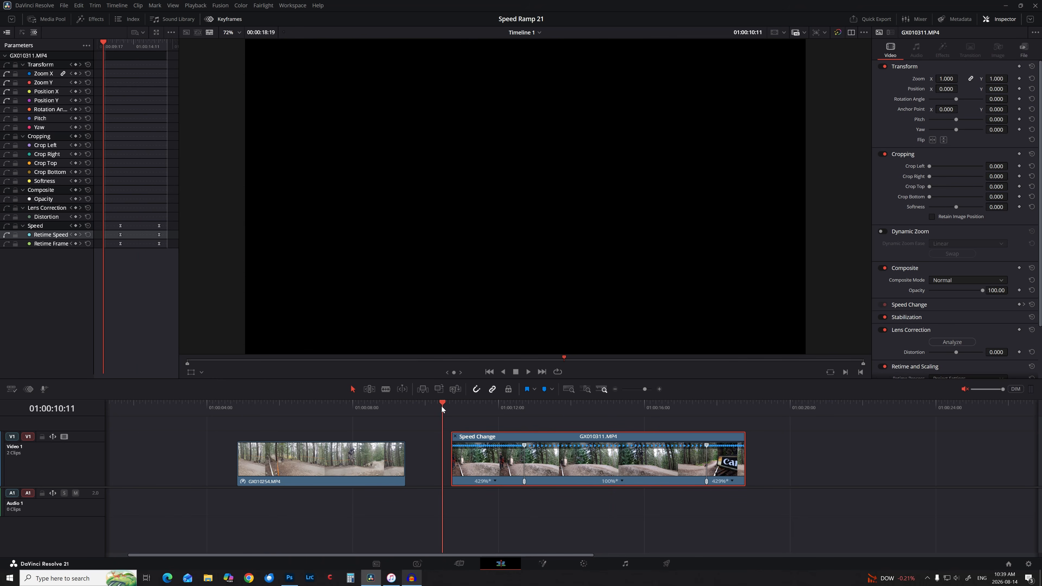
pyautogui.press('space')
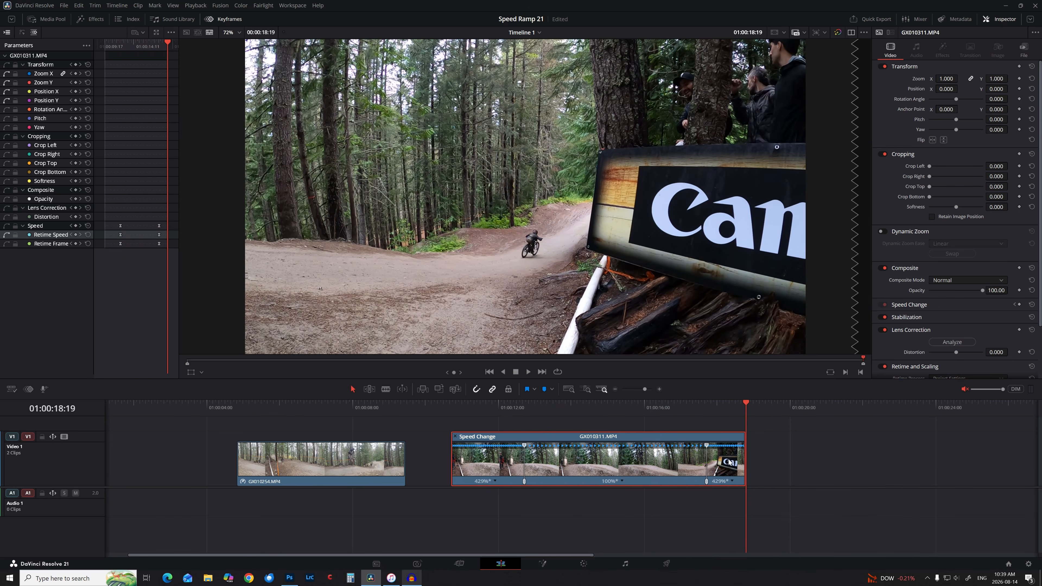
pyautogui.click(499, 404)
pyautogui.press('space')
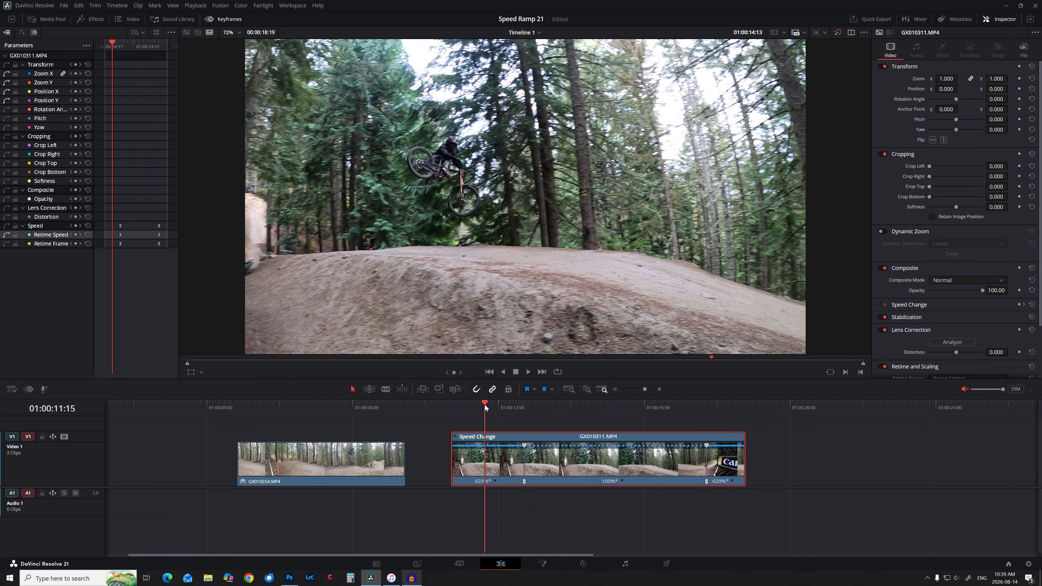
pyautogui.click(484, 405)
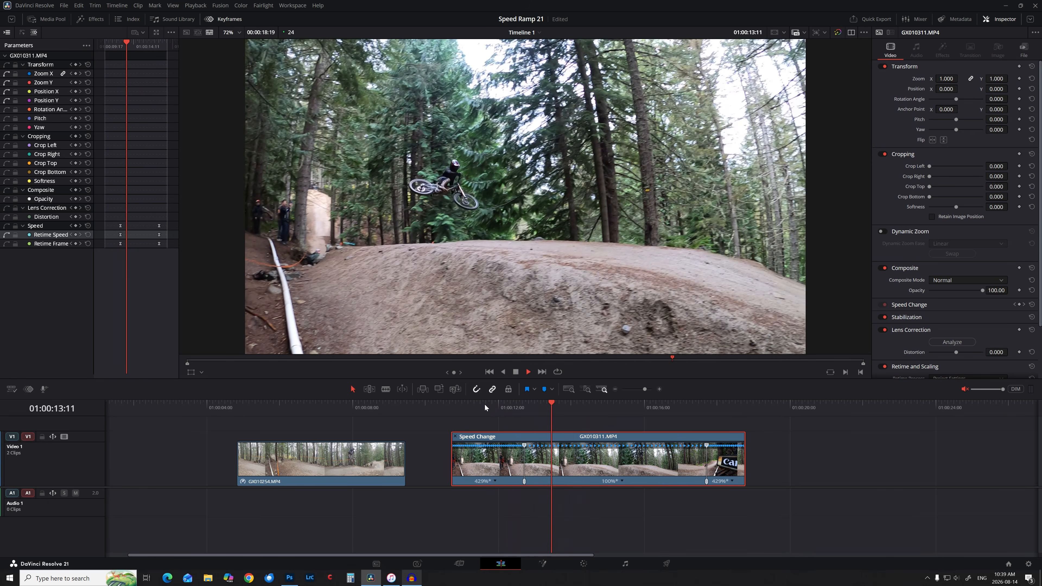
pyautogui.press('space')
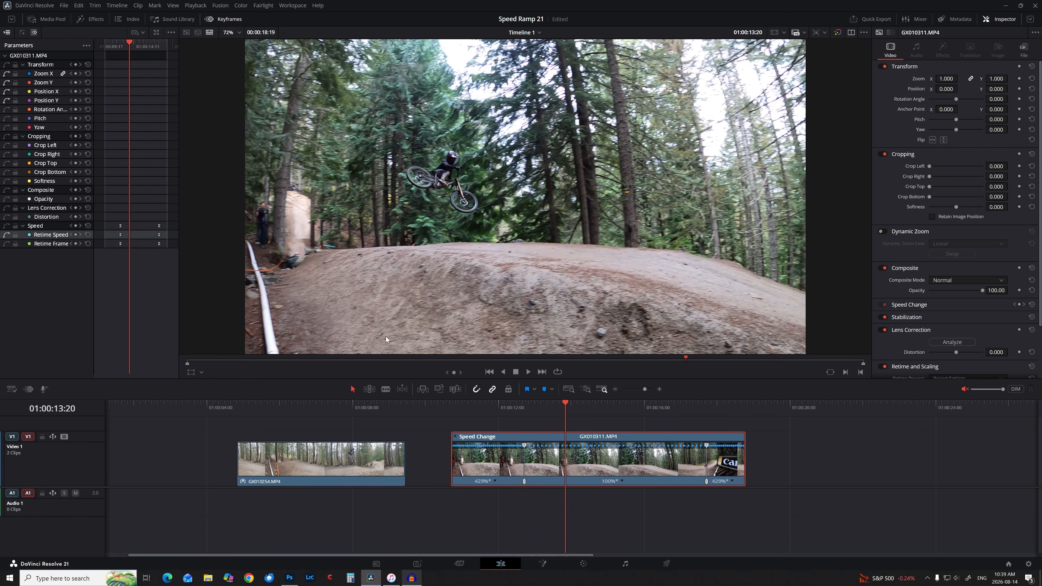
# Move the first Retime Speed keyframe earlier to 01:00:12:15, then close the floating editor.
pyautogui.click(156, 32)
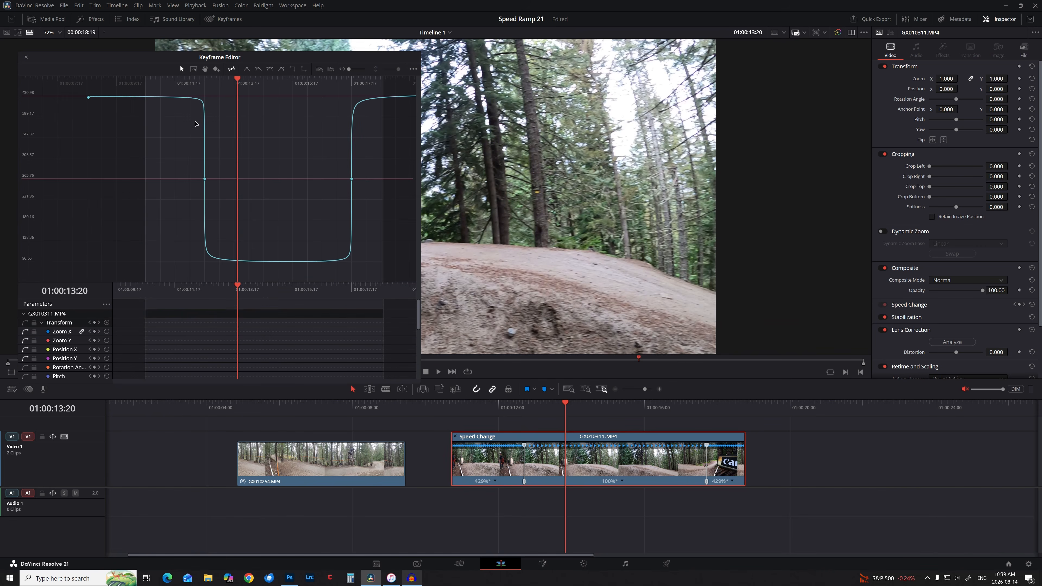
pyautogui.moveTo(348, 69); pyautogui.dragTo(356, 70)
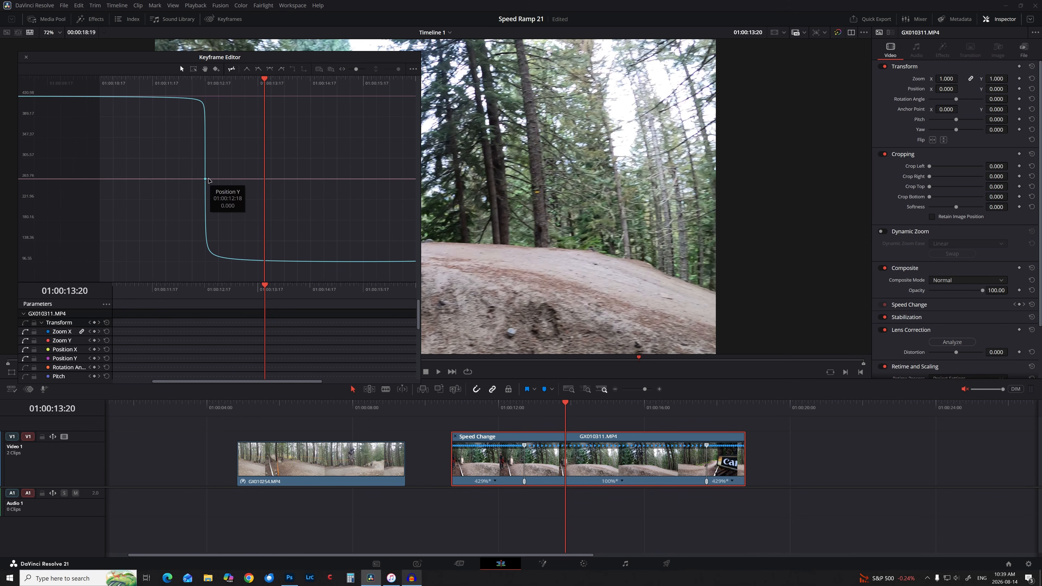
pyautogui.click(205, 178)
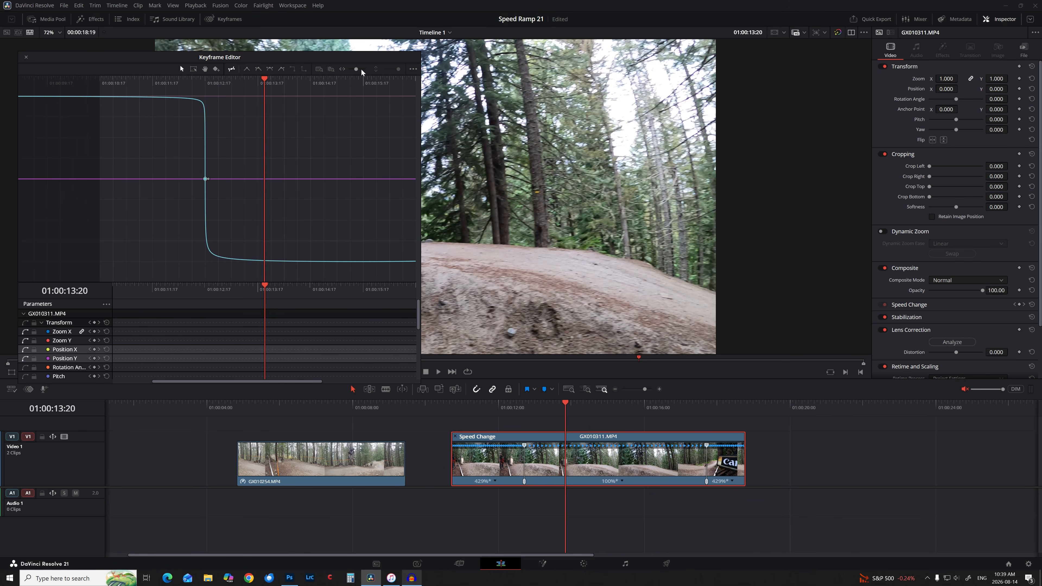
pyautogui.moveTo(359, 68); pyautogui.dragTo(363, 69)
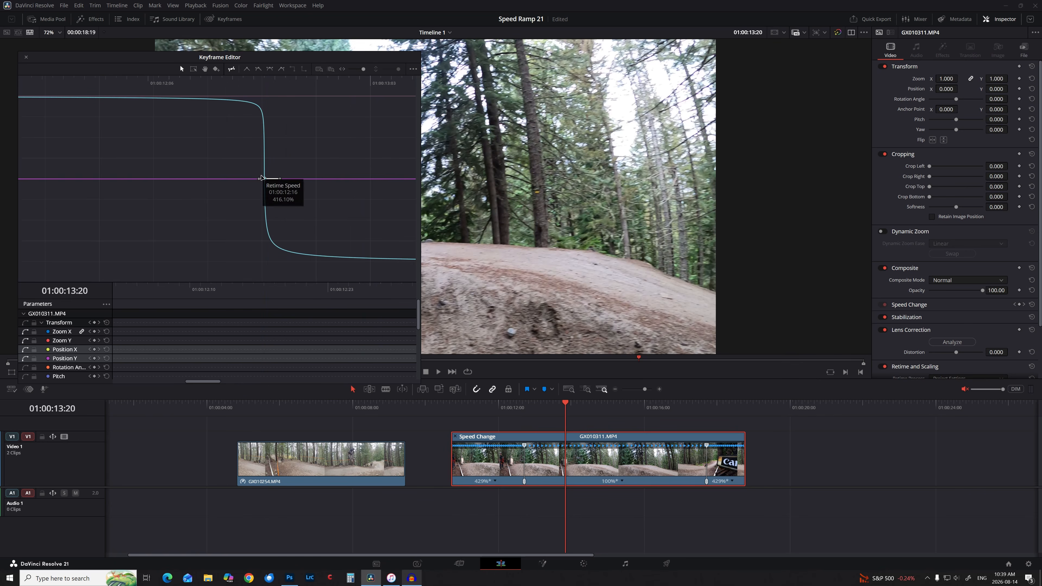
pyautogui.click(261, 179)
pyautogui.moveTo(260, 181); pyautogui.dragTo(245, 181)
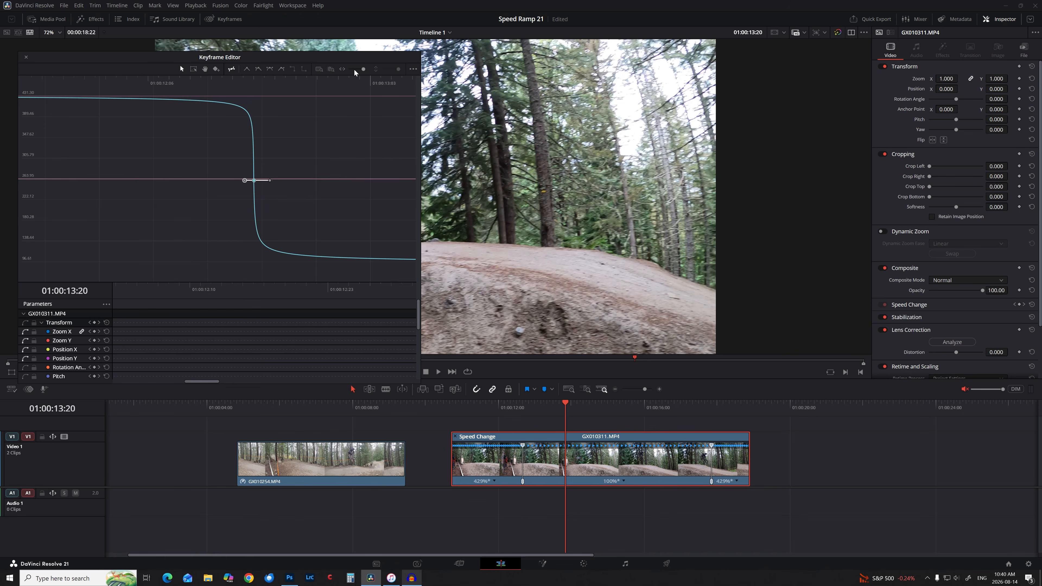
pyautogui.moveTo(362, 71); pyautogui.dragTo(355, 73)
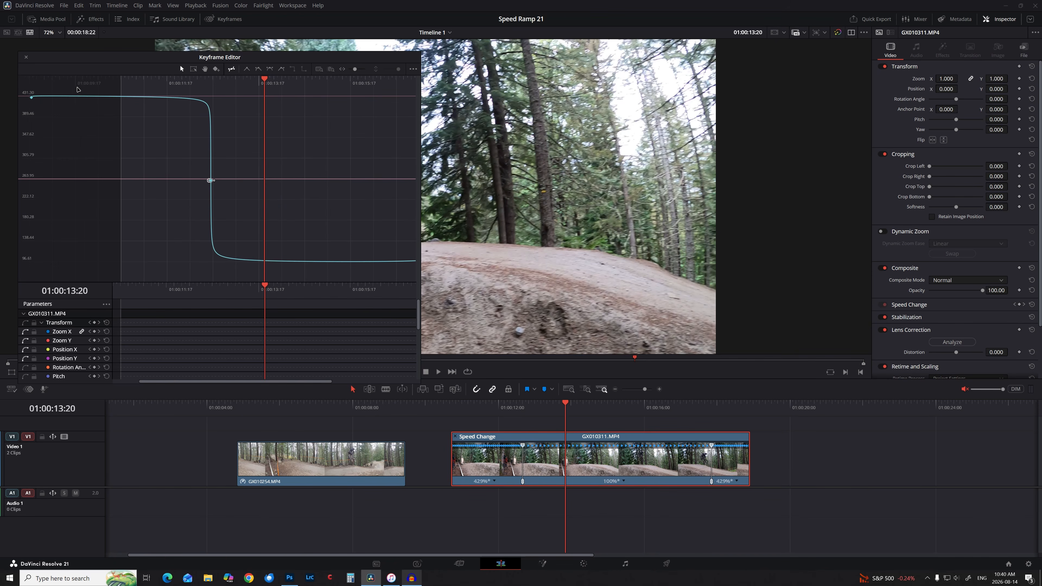
pyautogui.click(27, 59)
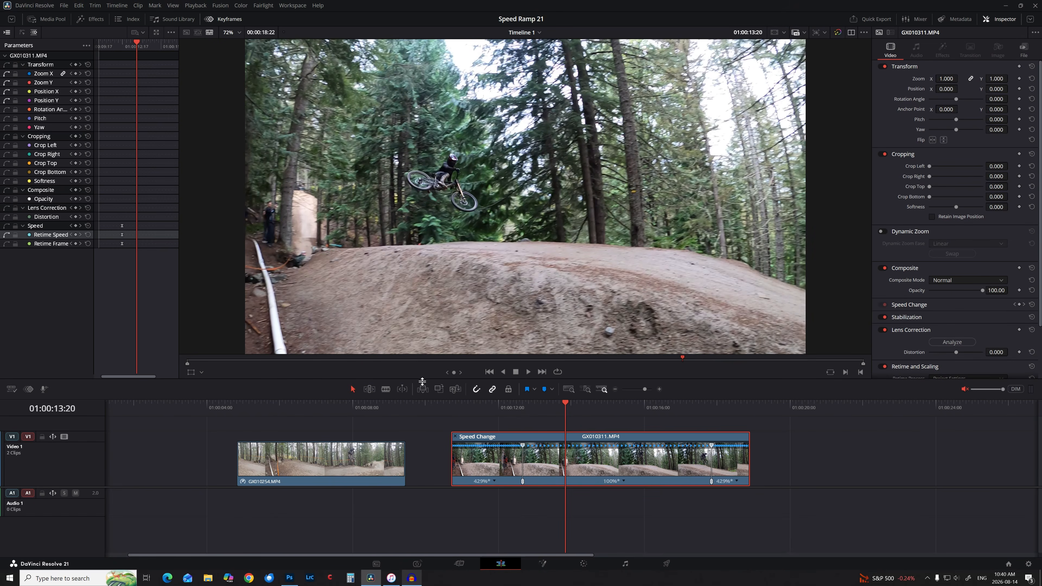
# Play the adjusted ramp from before GX010311.MP4, then hide its Retime Controls.
pyautogui.click(434, 406)
pyautogui.press('space')
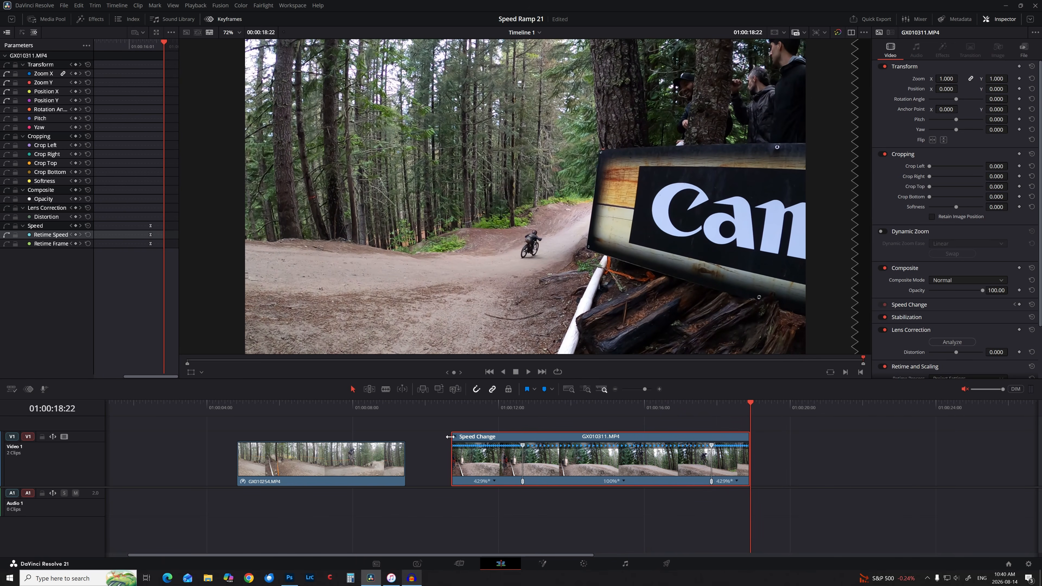
pyautogui.hotkey('ctrl', 'r')
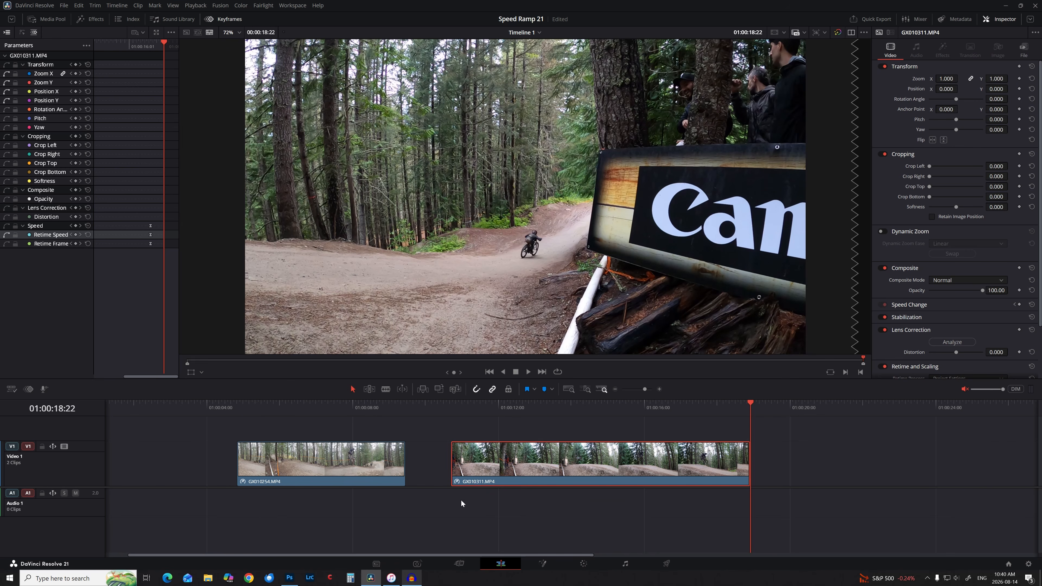
# Confirm GX010311's Clip Attributes in the Media Pool, then load the clip in the source viewer.
pyautogui.click(47, 19)
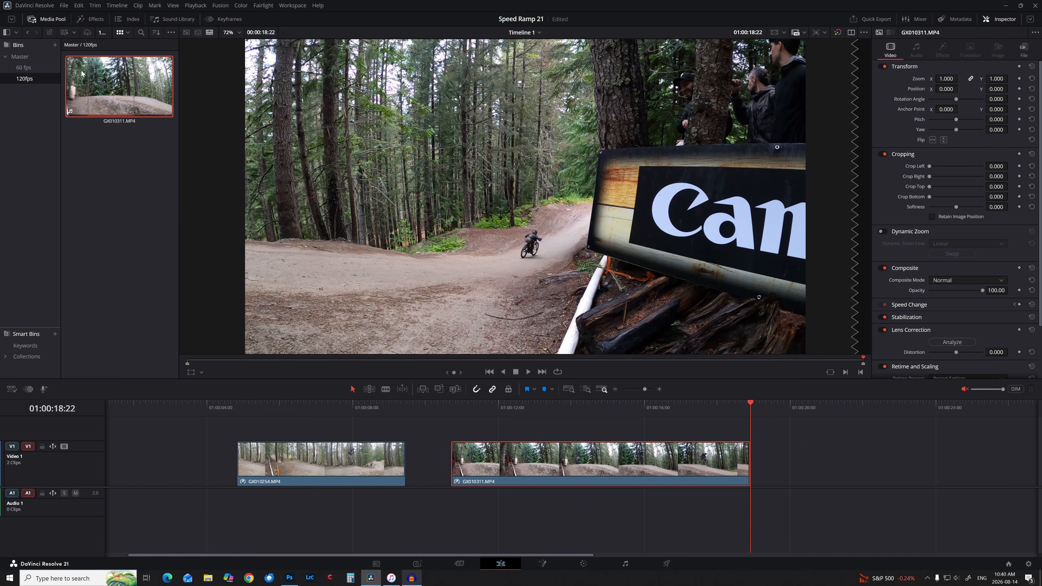
pyautogui.rightClick(100, 80)
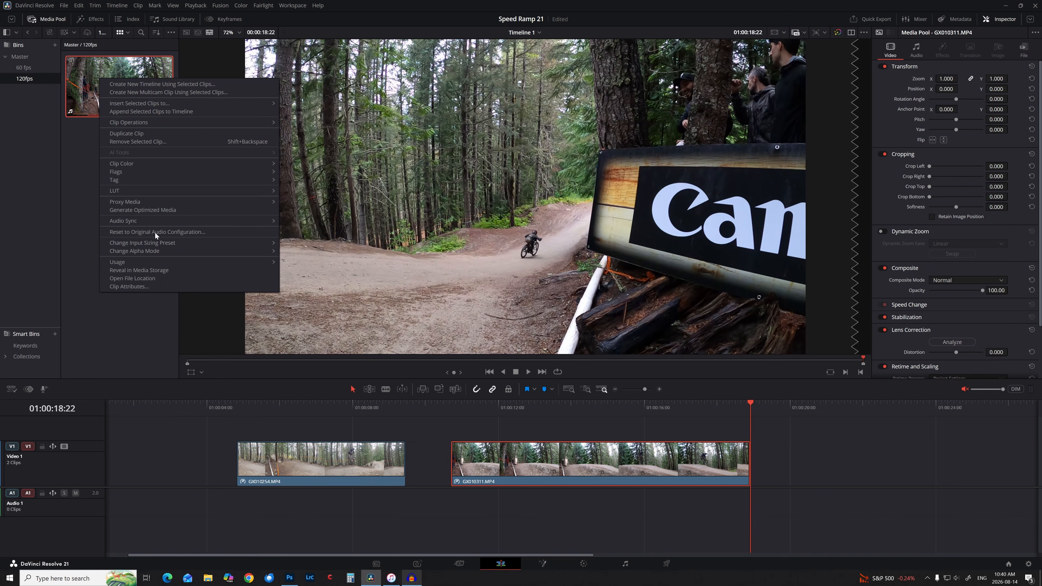
pyautogui.click(163, 286)
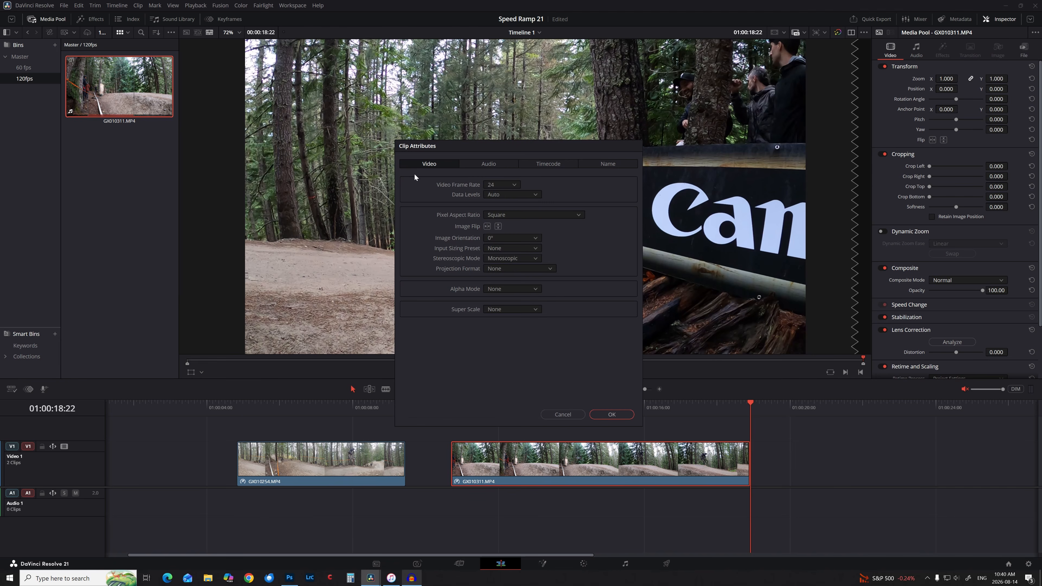
pyautogui.click(605, 414)
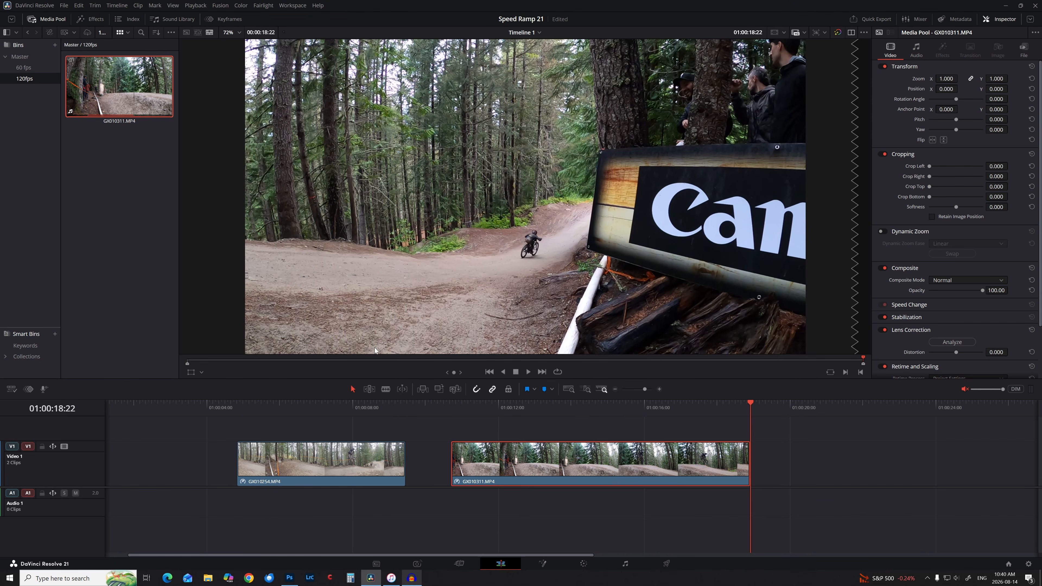
pyautogui.moveTo(606, 419); pyautogui.dragTo(564, 416)
pyautogui.doubleClick(108, 75)
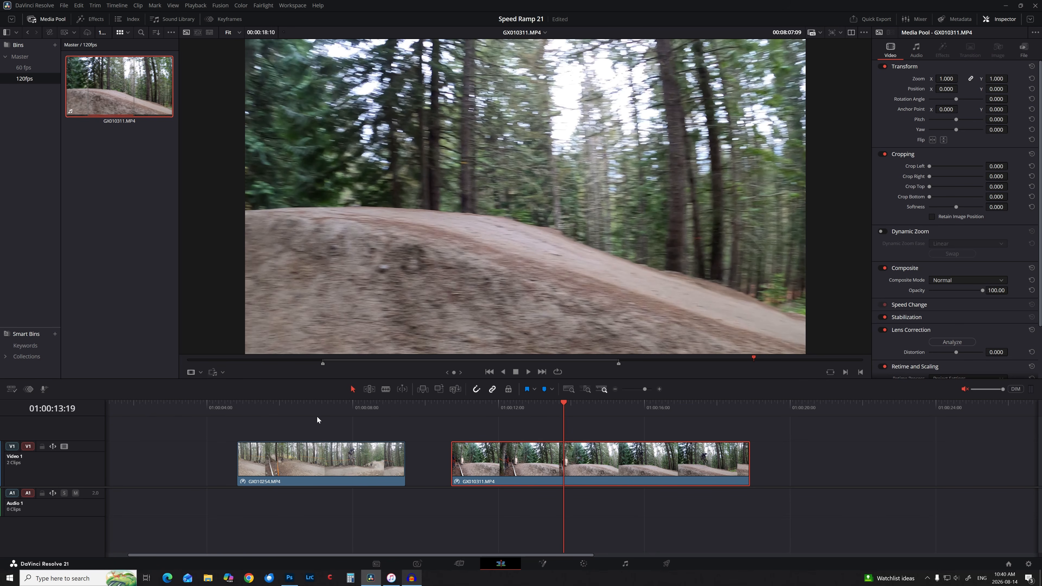
# Slide GX010311 left until it butts against GX010254, then move the playhead back earlier.
pyautogui.moveTo(484, 474); pyautogui.dragTo(447, 485)
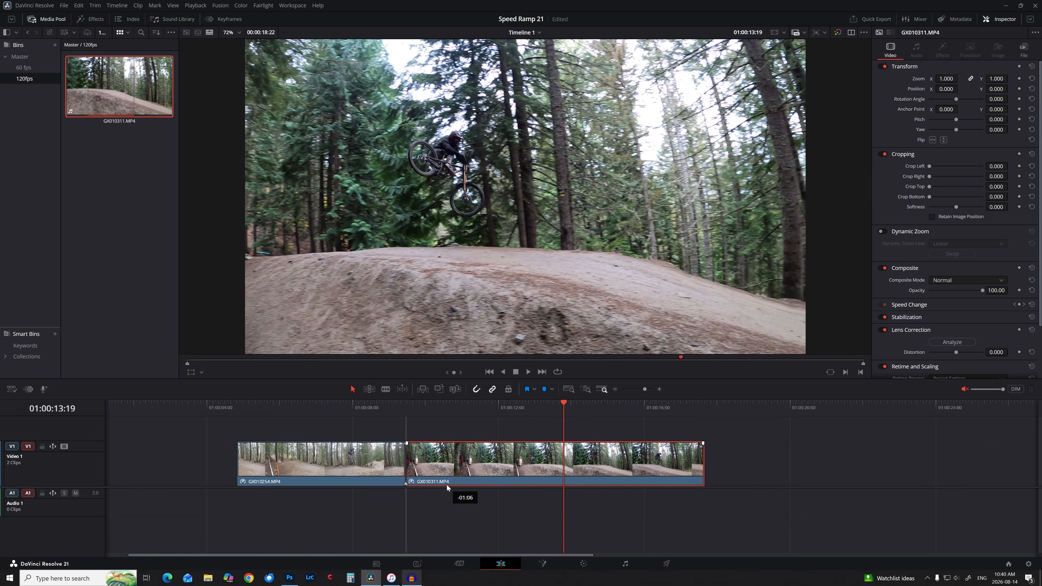
pyautogui.moveTo(260, 402); pyautogui.dragTo(238, 415)
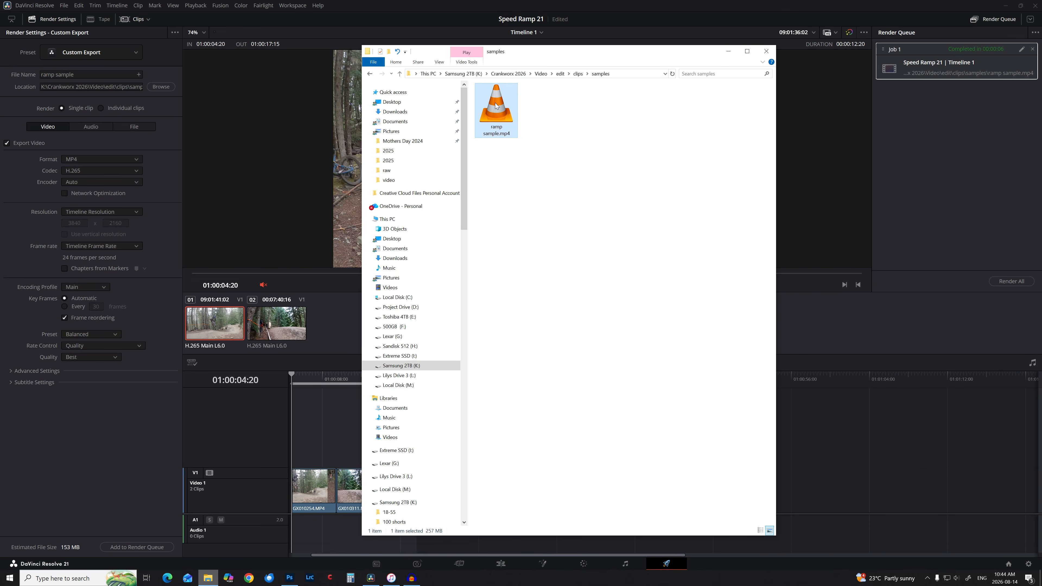